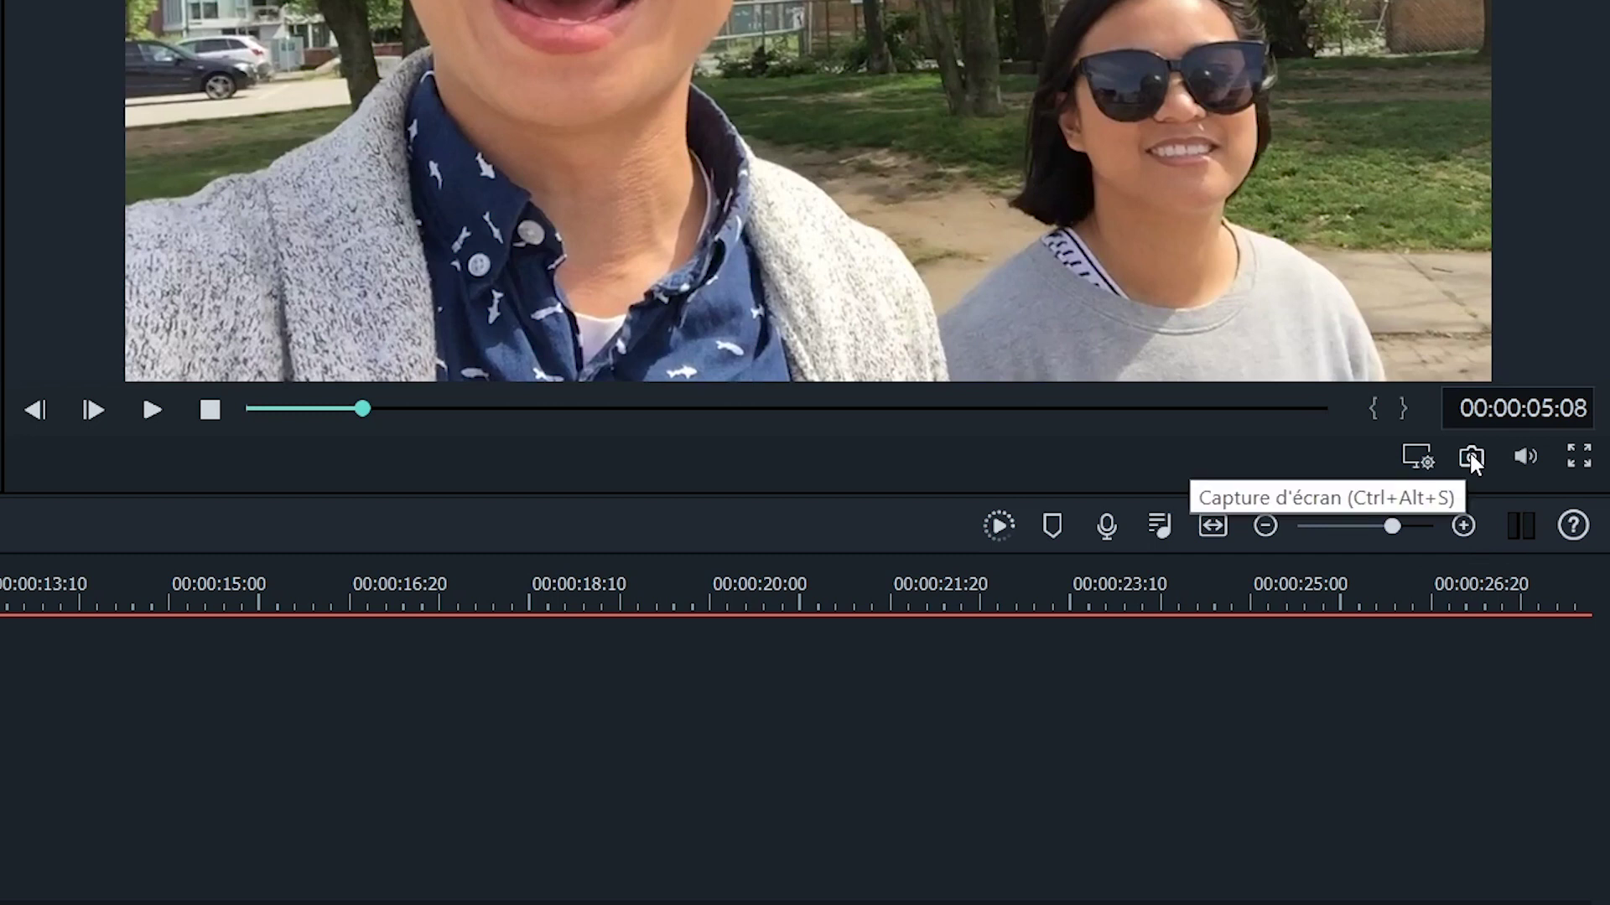
# Capture a still of the frame at 00:00:05:08 and insert it at the cut between the two IMG_0233 clips
pyautogui.click(1471, 459)
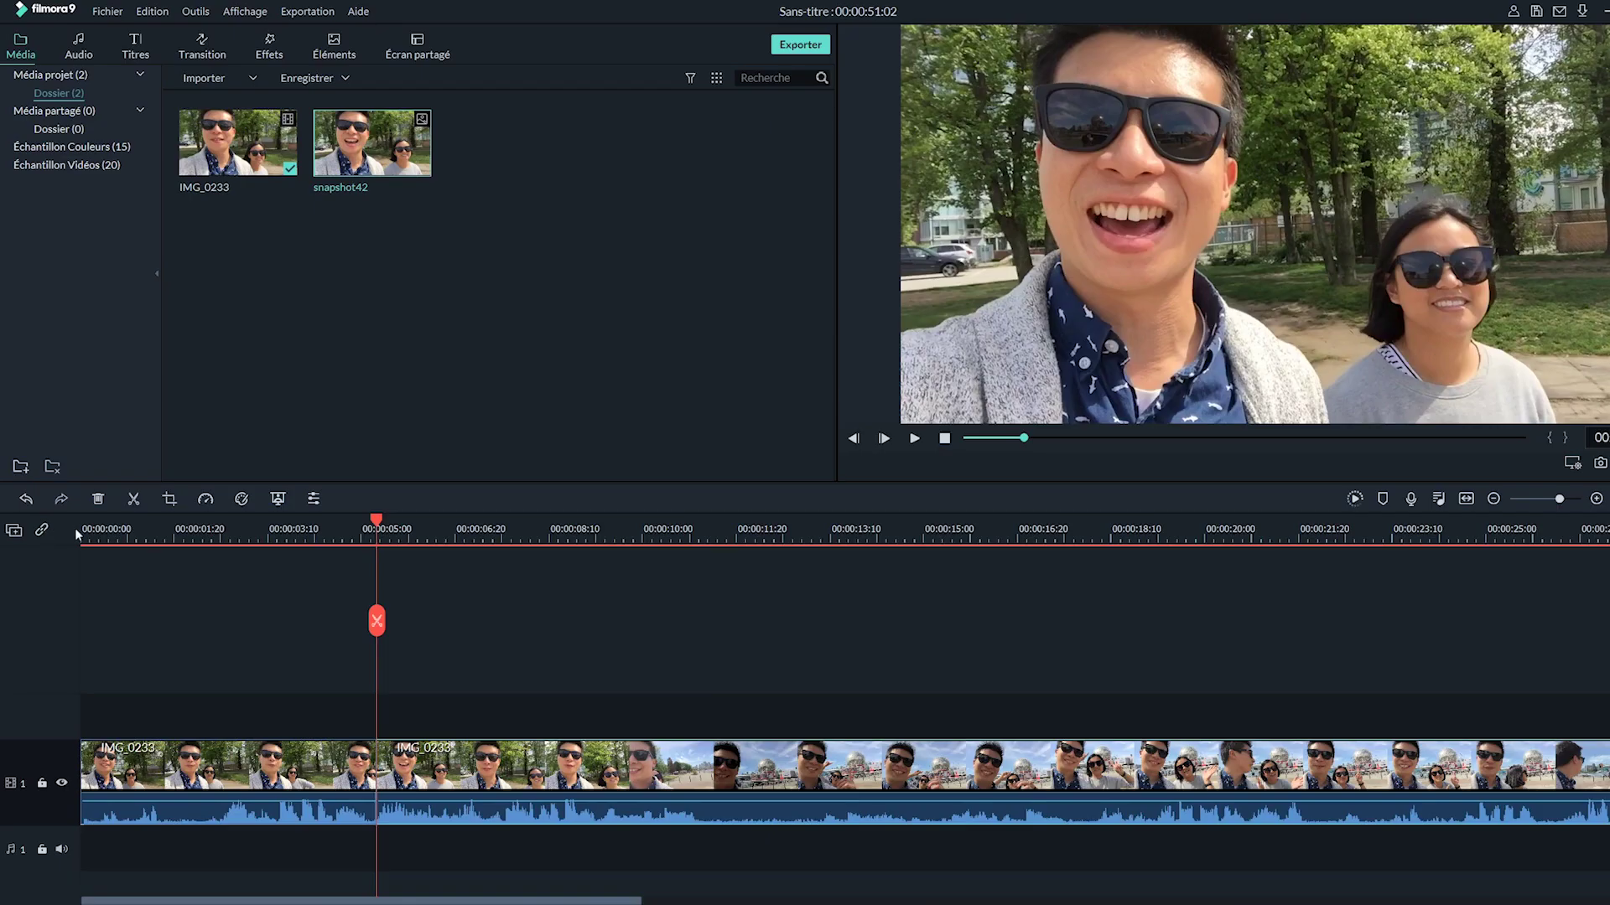
pyautogui.moveTo(389, 143)
pyautogui.mouseDown()
pyautogui.moveTo(421, 259)
pyautogui.moveTo(433, 613)
pyautogui.moveTo(383, 783)
pyautogui.mouseUp()
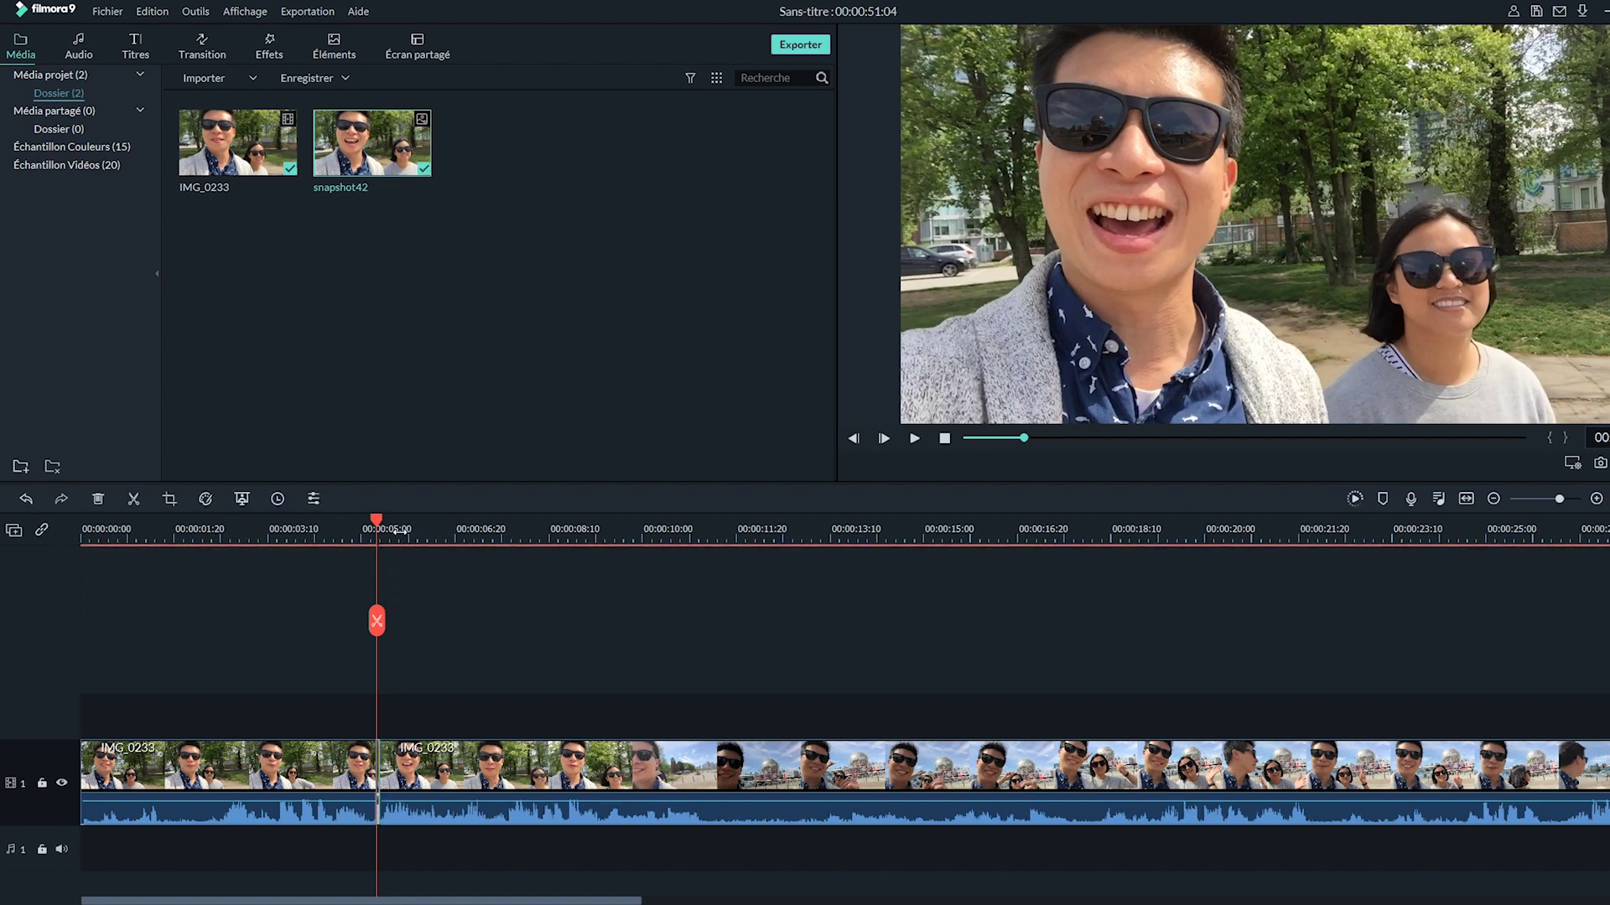
# Extend the inserted still between the two video clips to a duration of about 3 seconds
pyautogui.scroll(5, 436, 533)
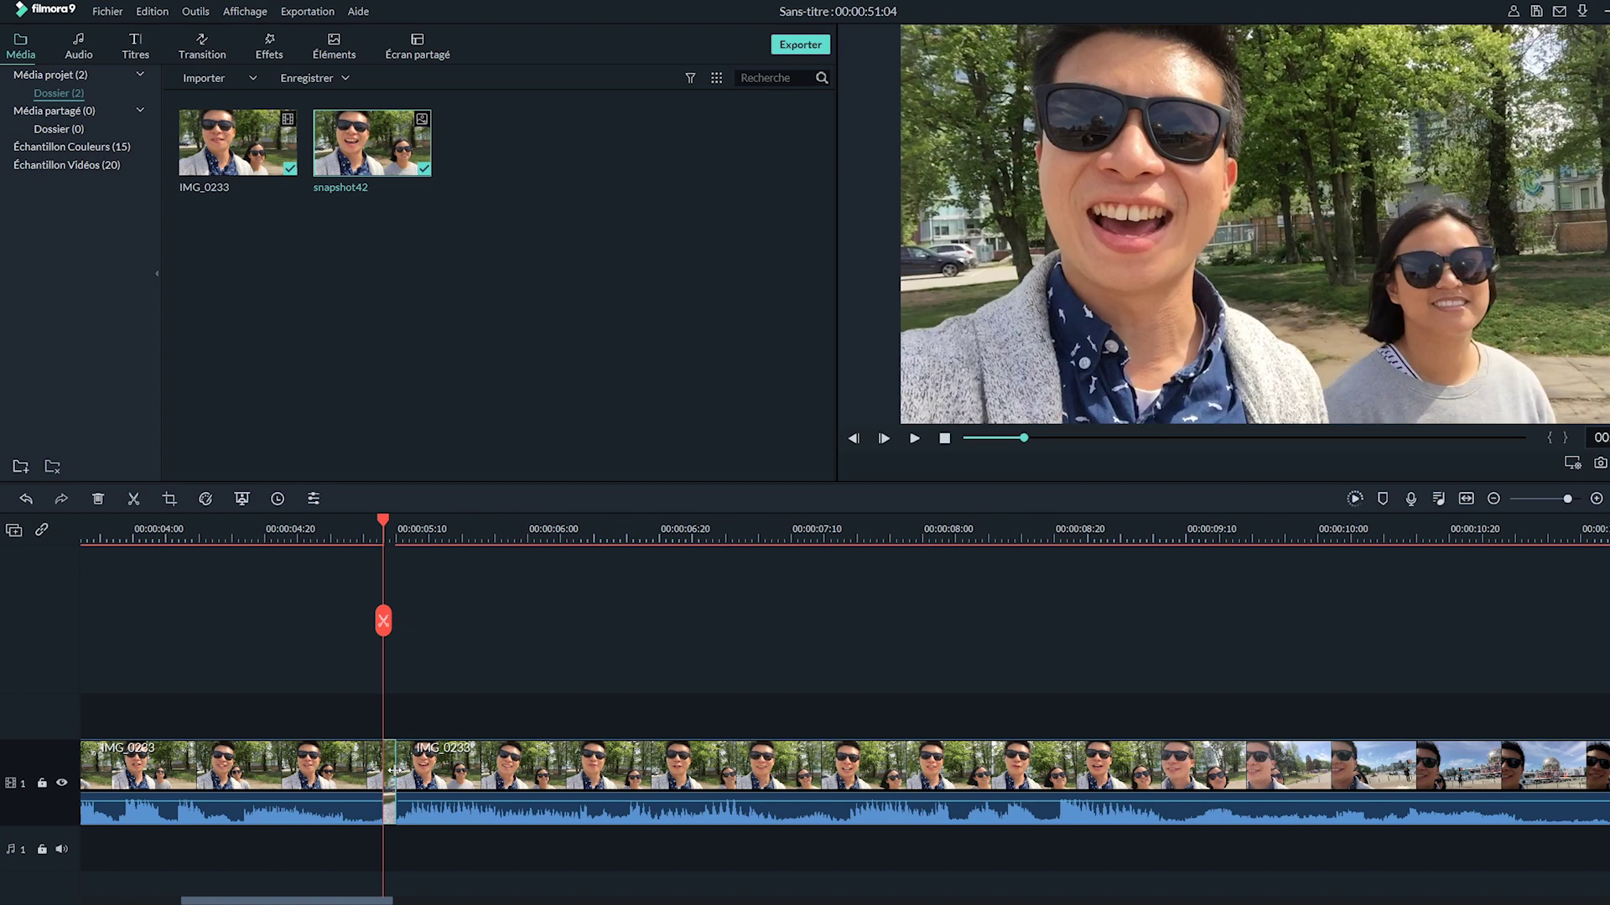
pyautogui.moveTo(396, 769); pyautogui.dragTo(975, 783)
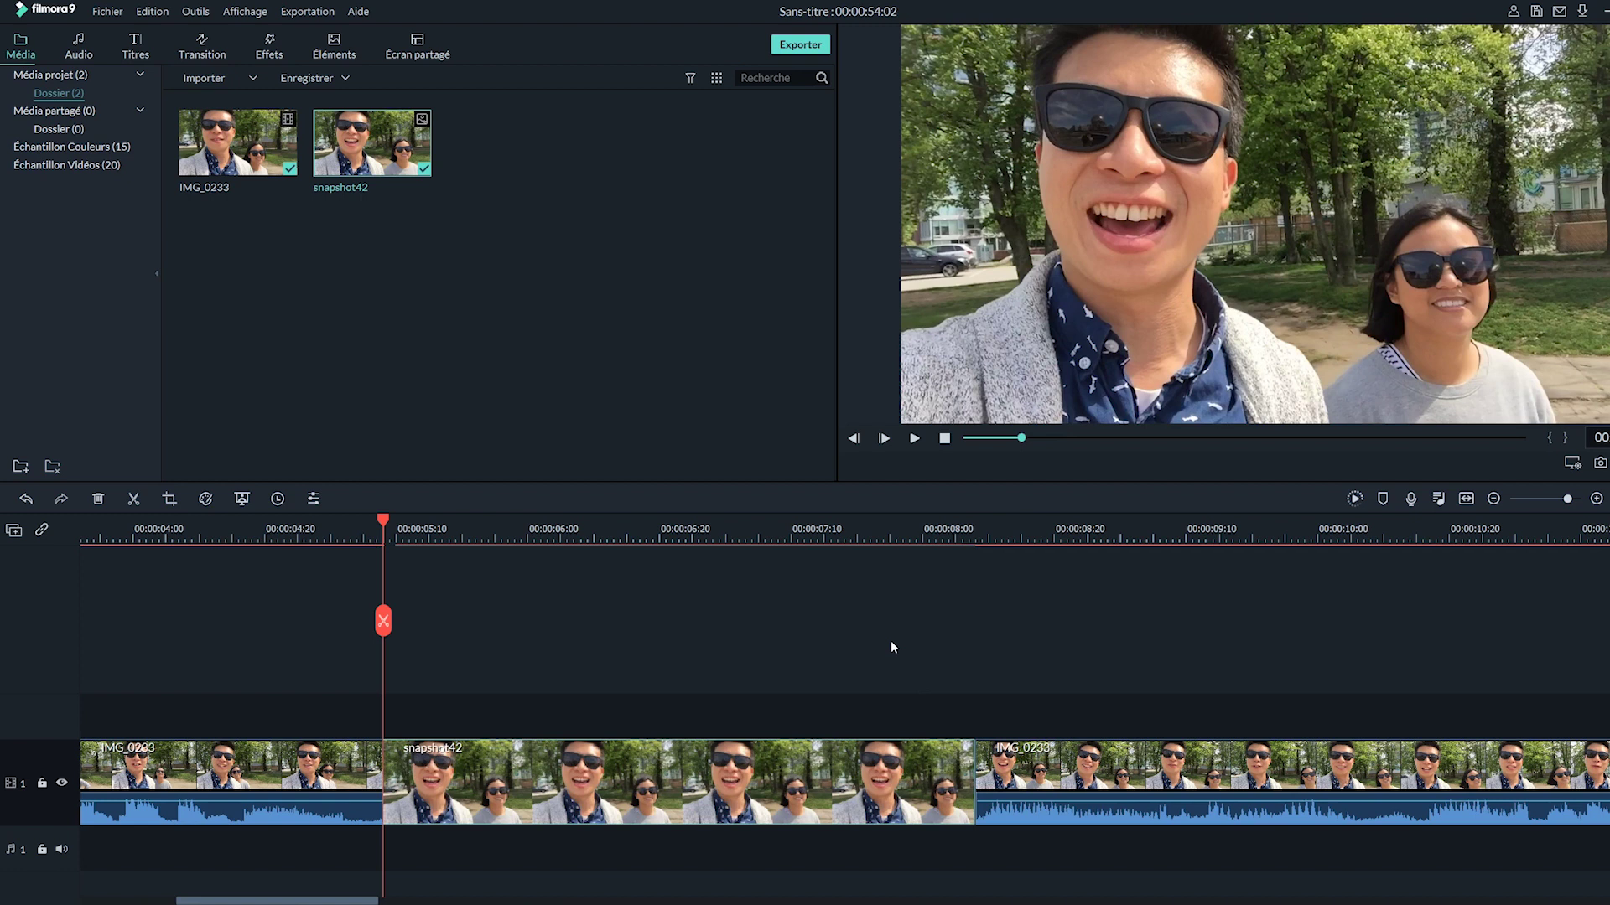
pyautogui.scroll(1, 826, 608)
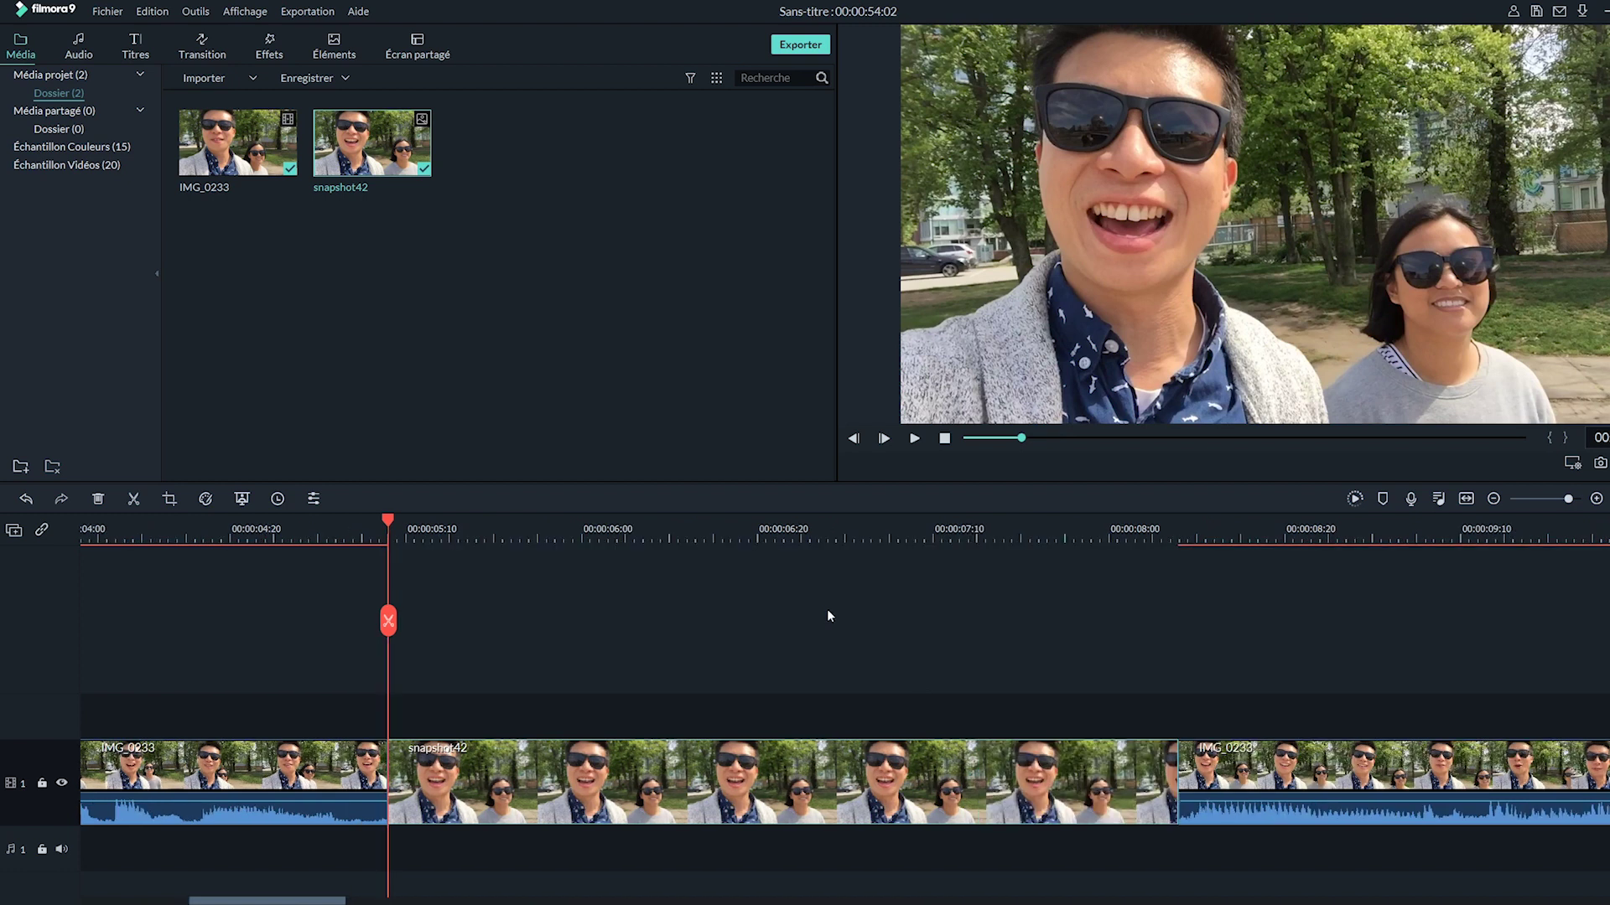
# Apply the "Noir et blanc" advanced color correction preset to the still on the timeline
pyautogui.doubleClick(671, 791)
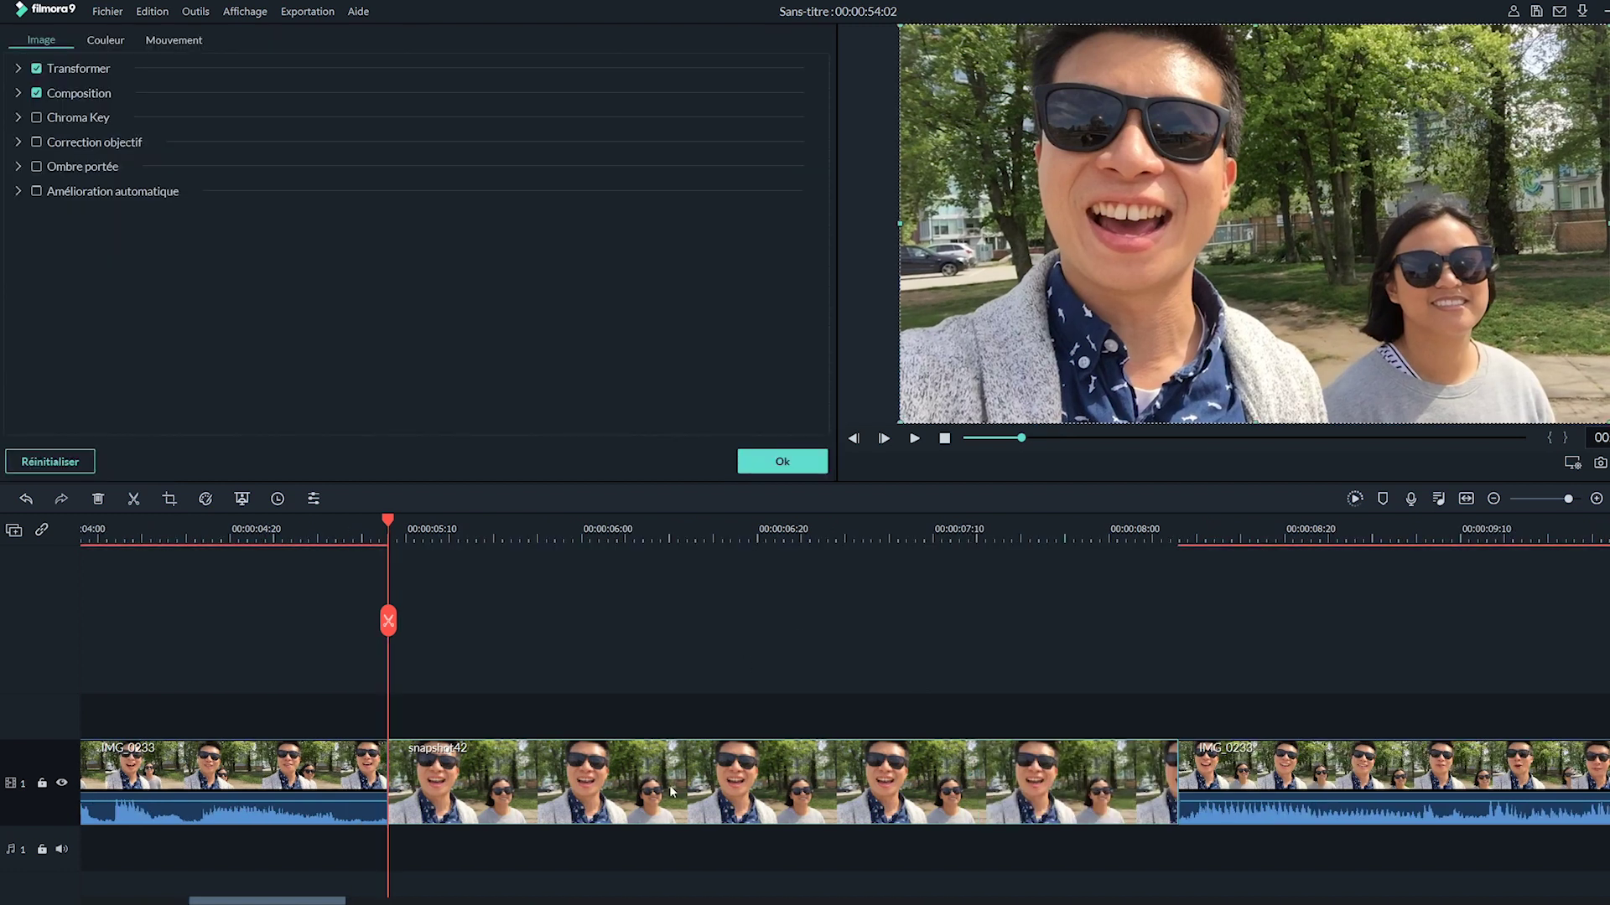
pyautogui.click(110, 41)
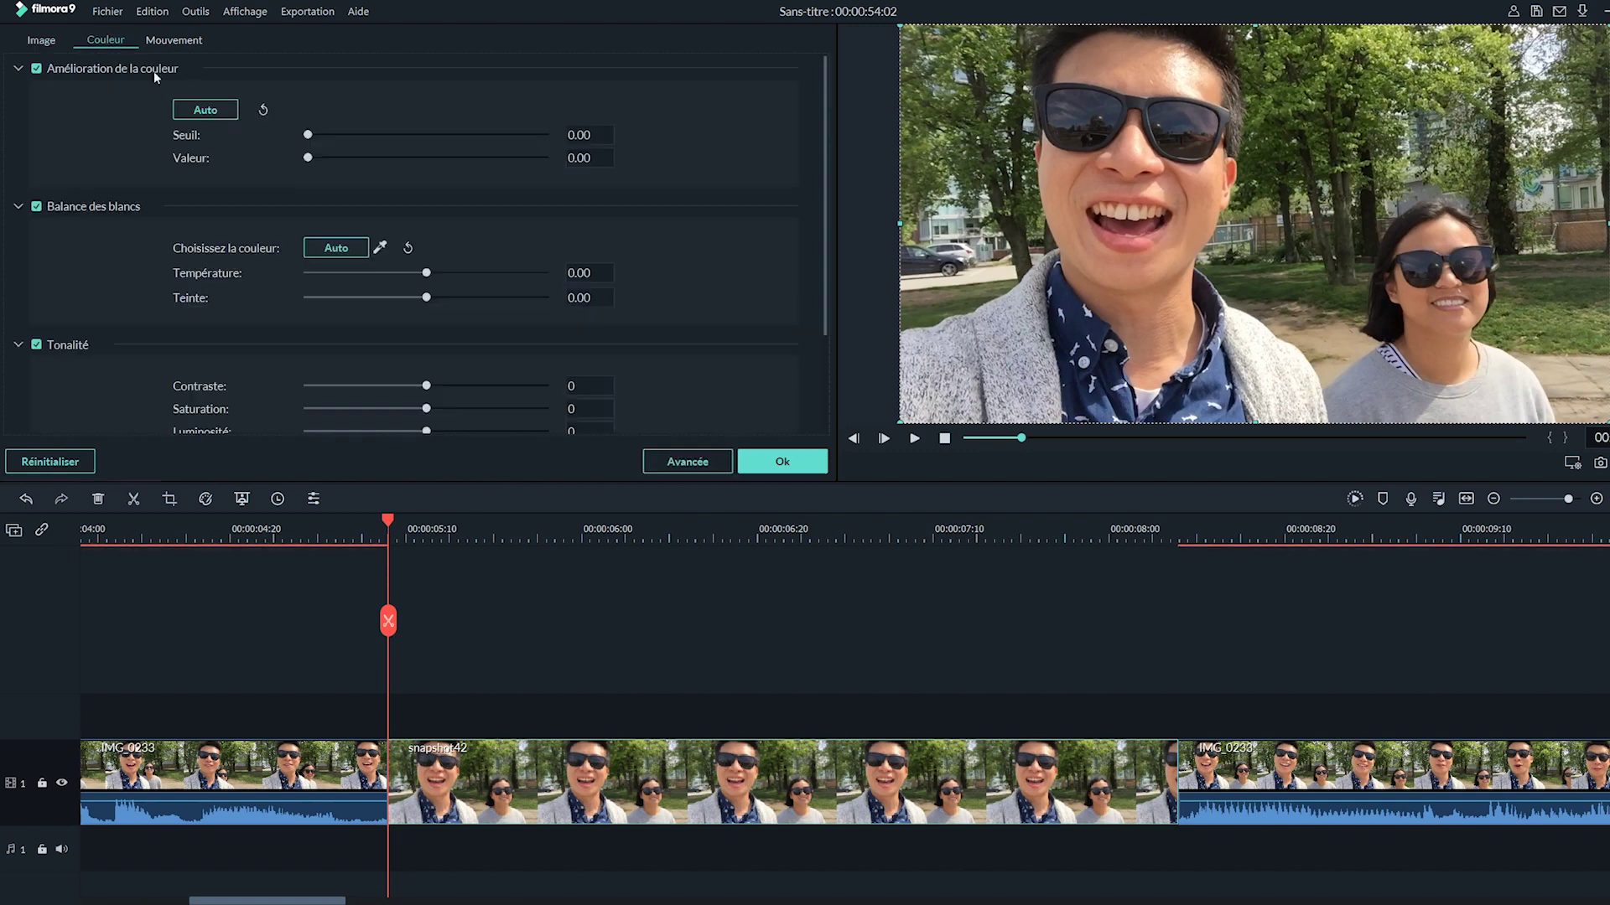
pyautogui.click(702, 460)
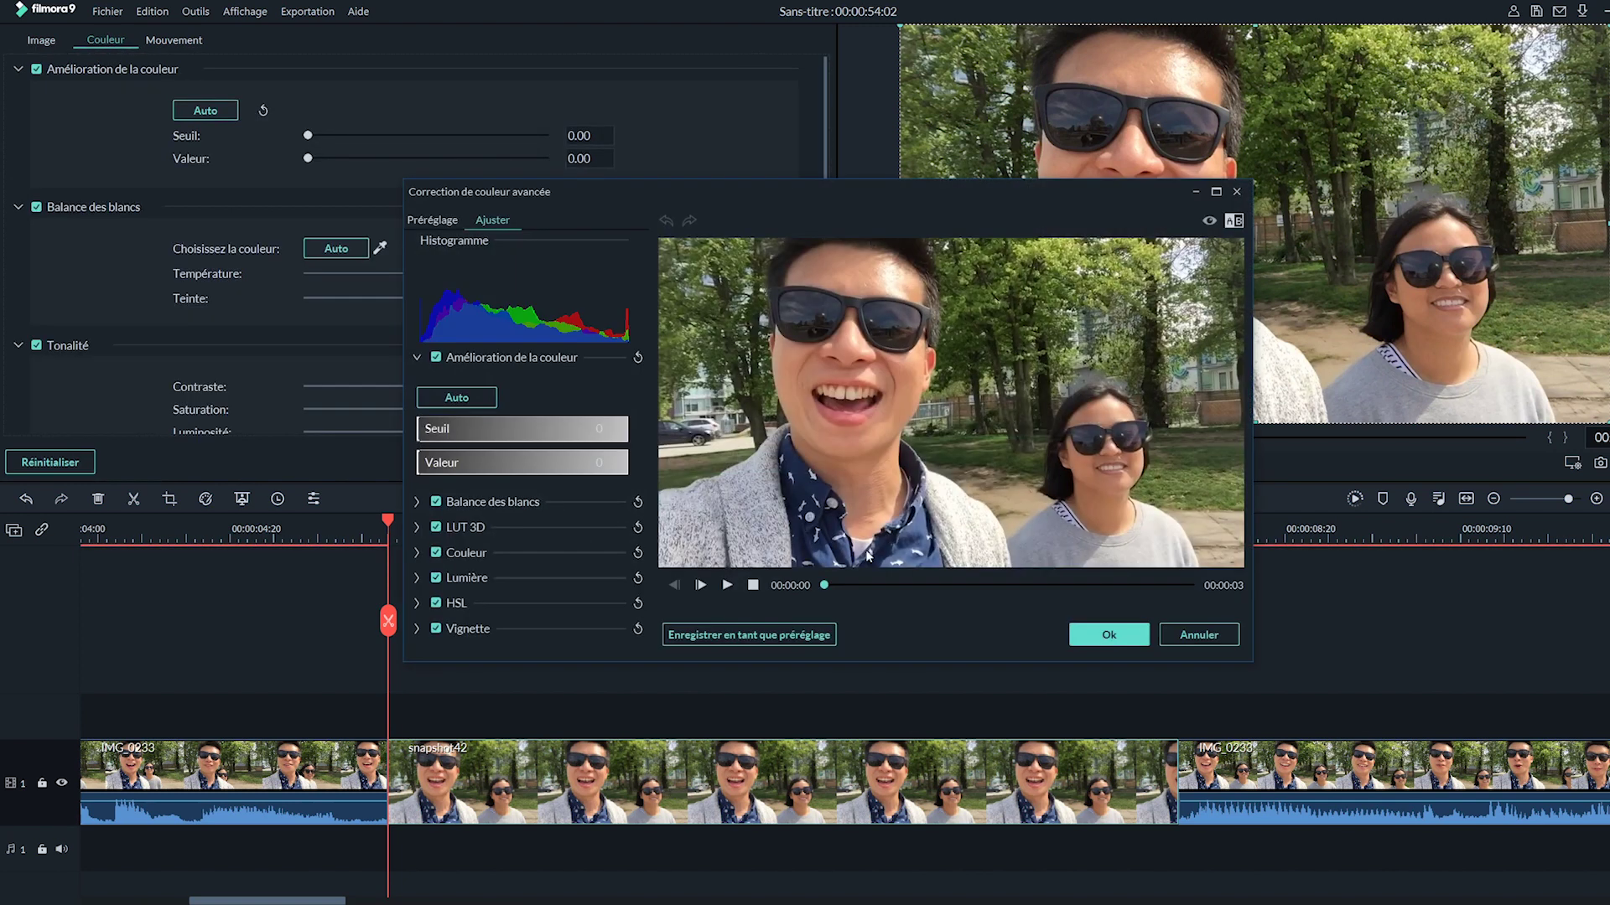
pyautogui.click(434, 219)
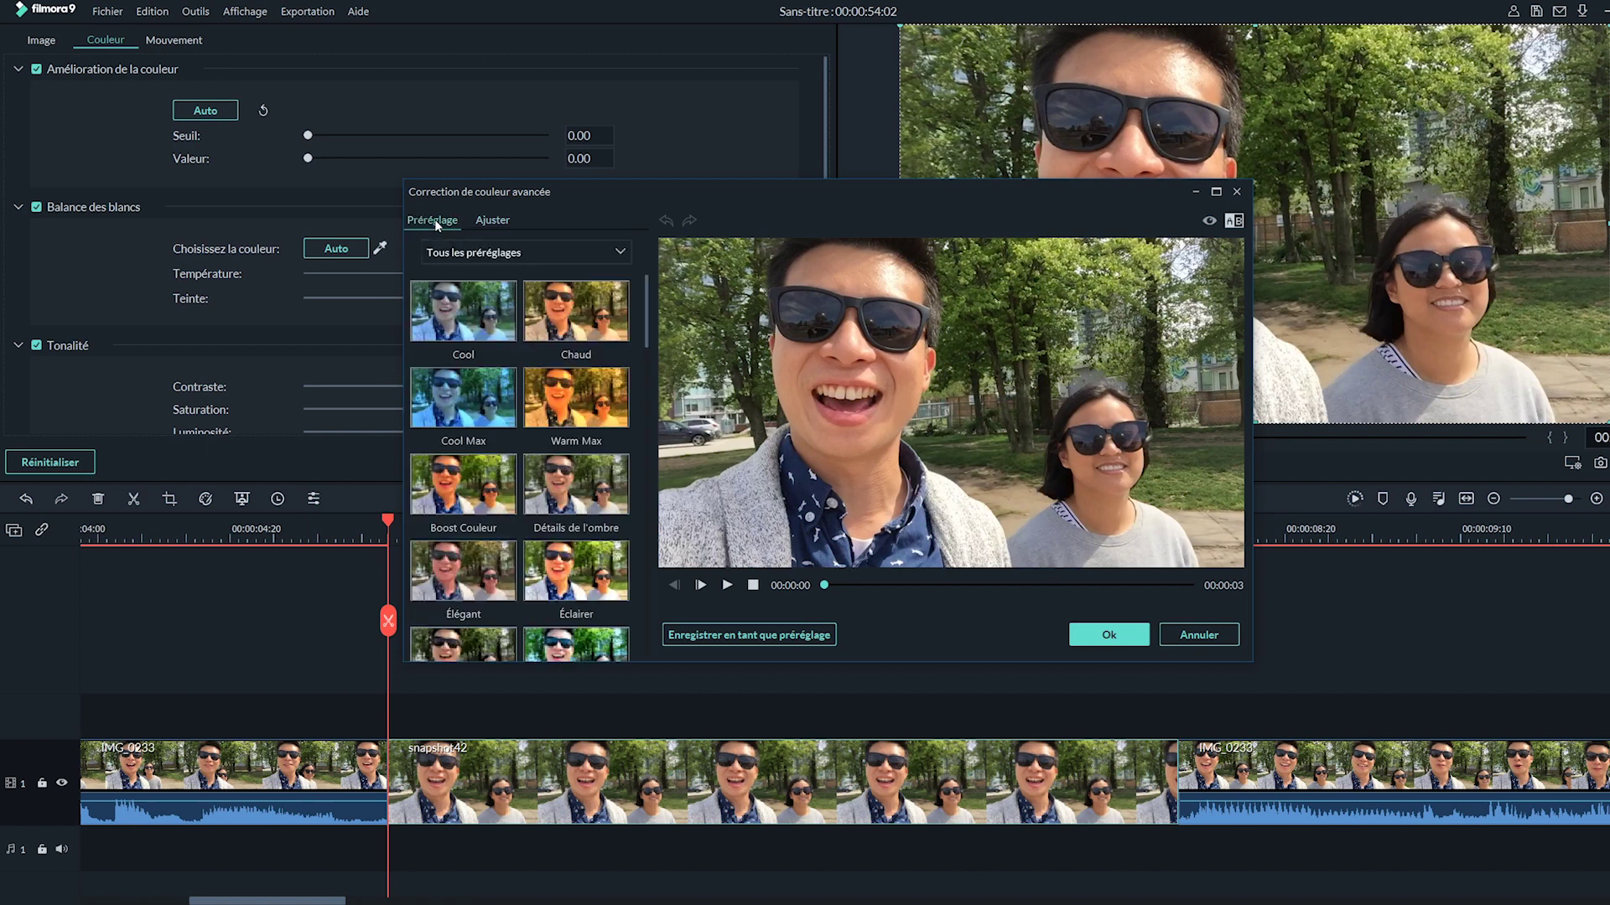
pyautogui.moveTo(645, 325); pyautogui.dragTo(664, 401)
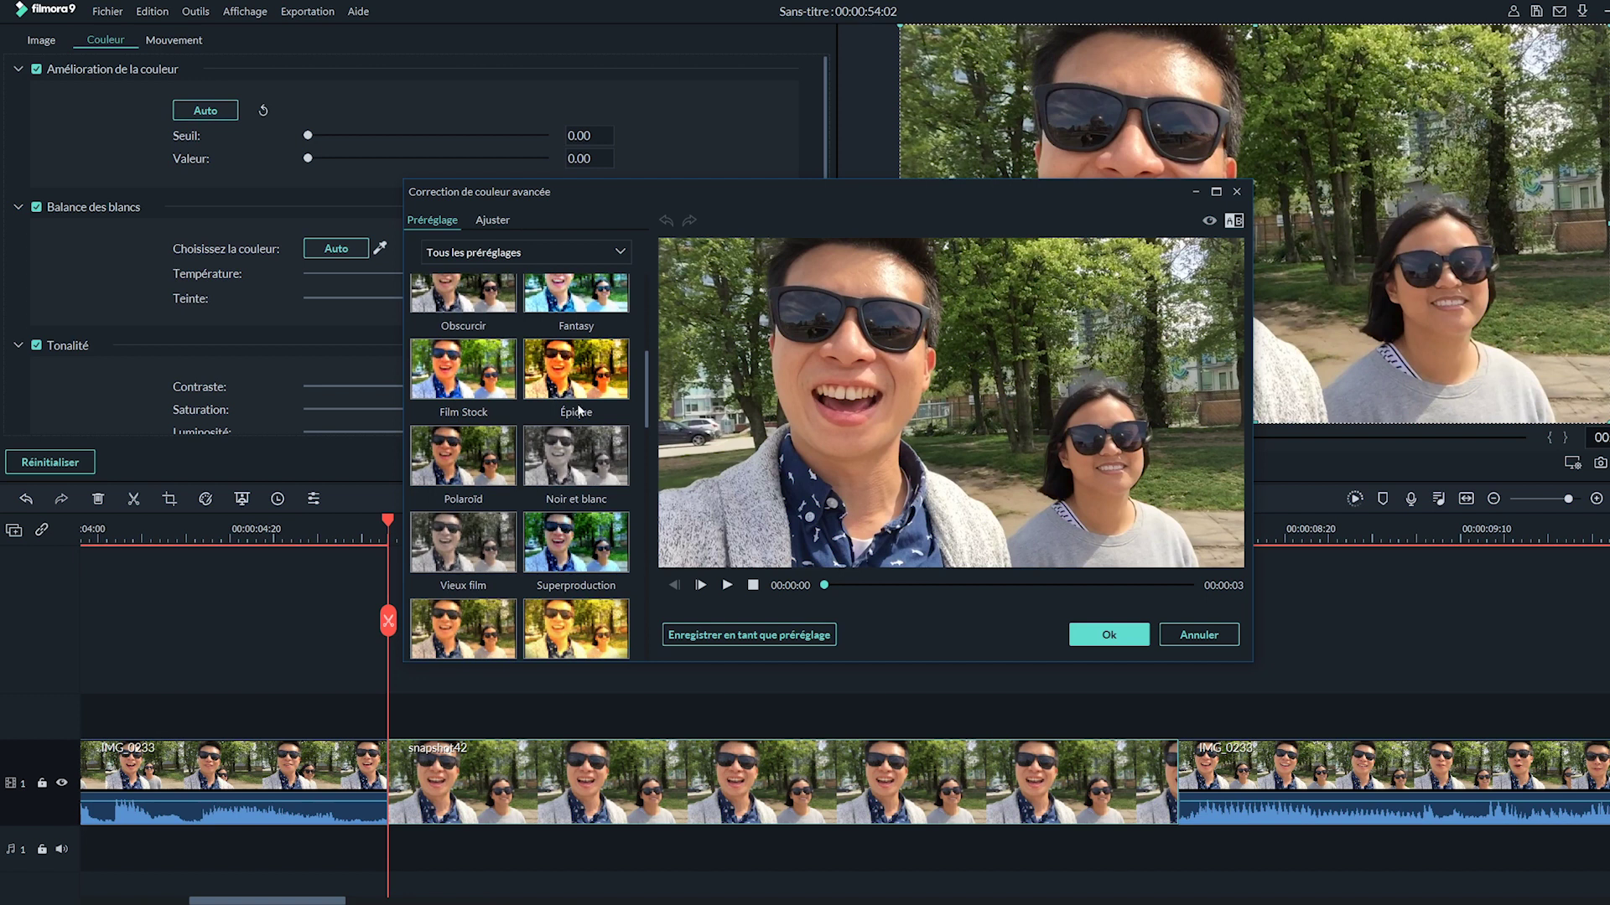
pyautogui.click(575, 450)
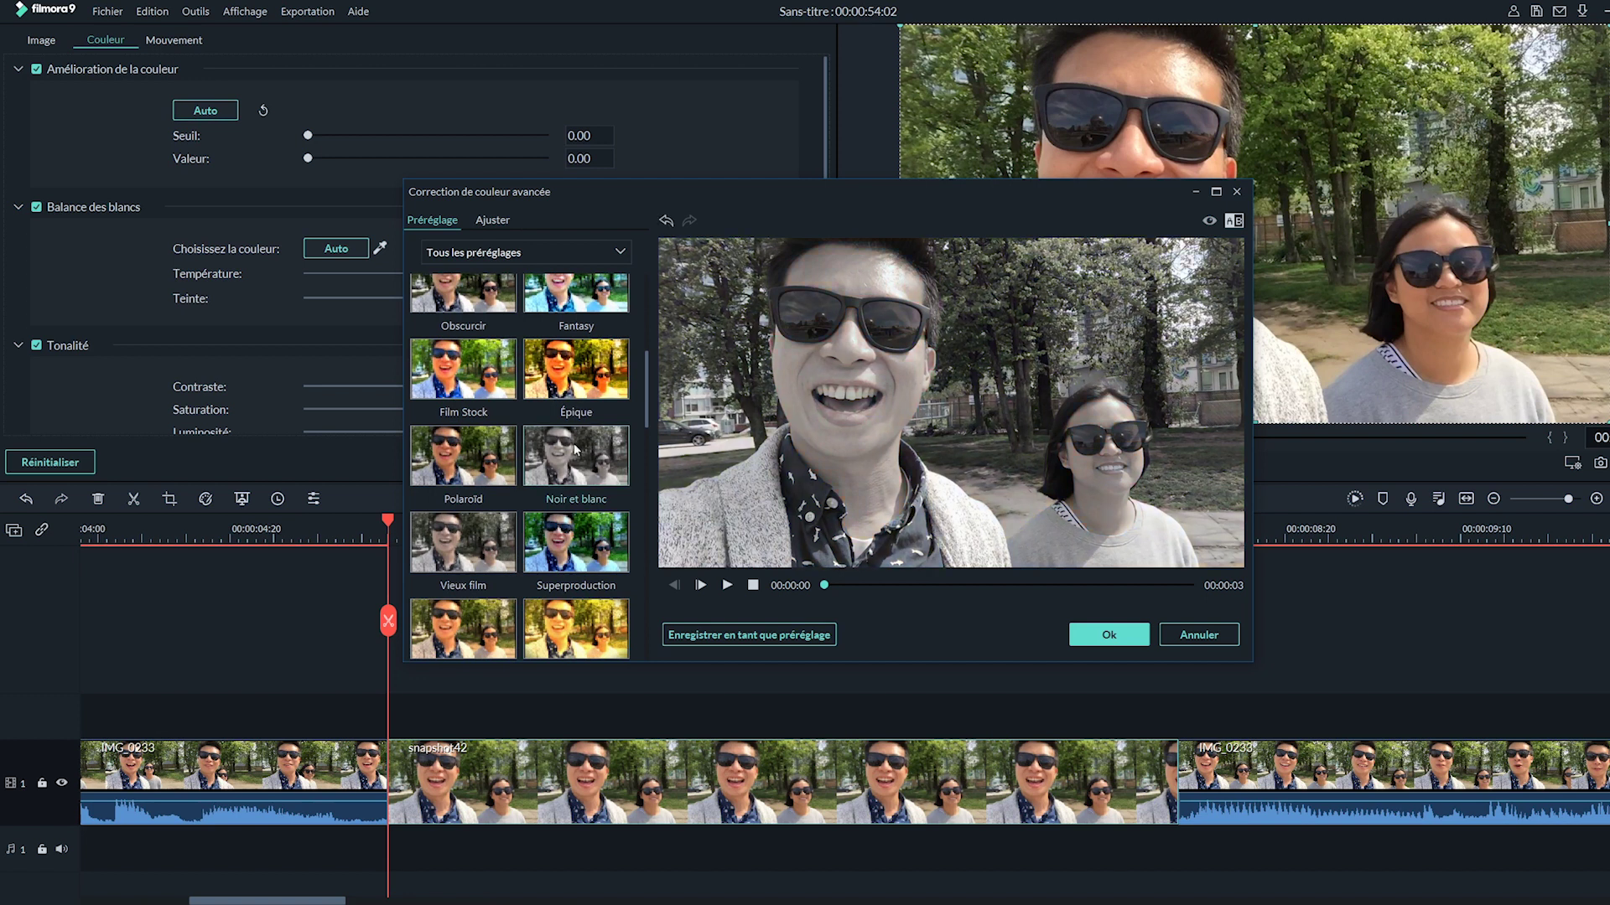
pyautogui.click(1103, 637)
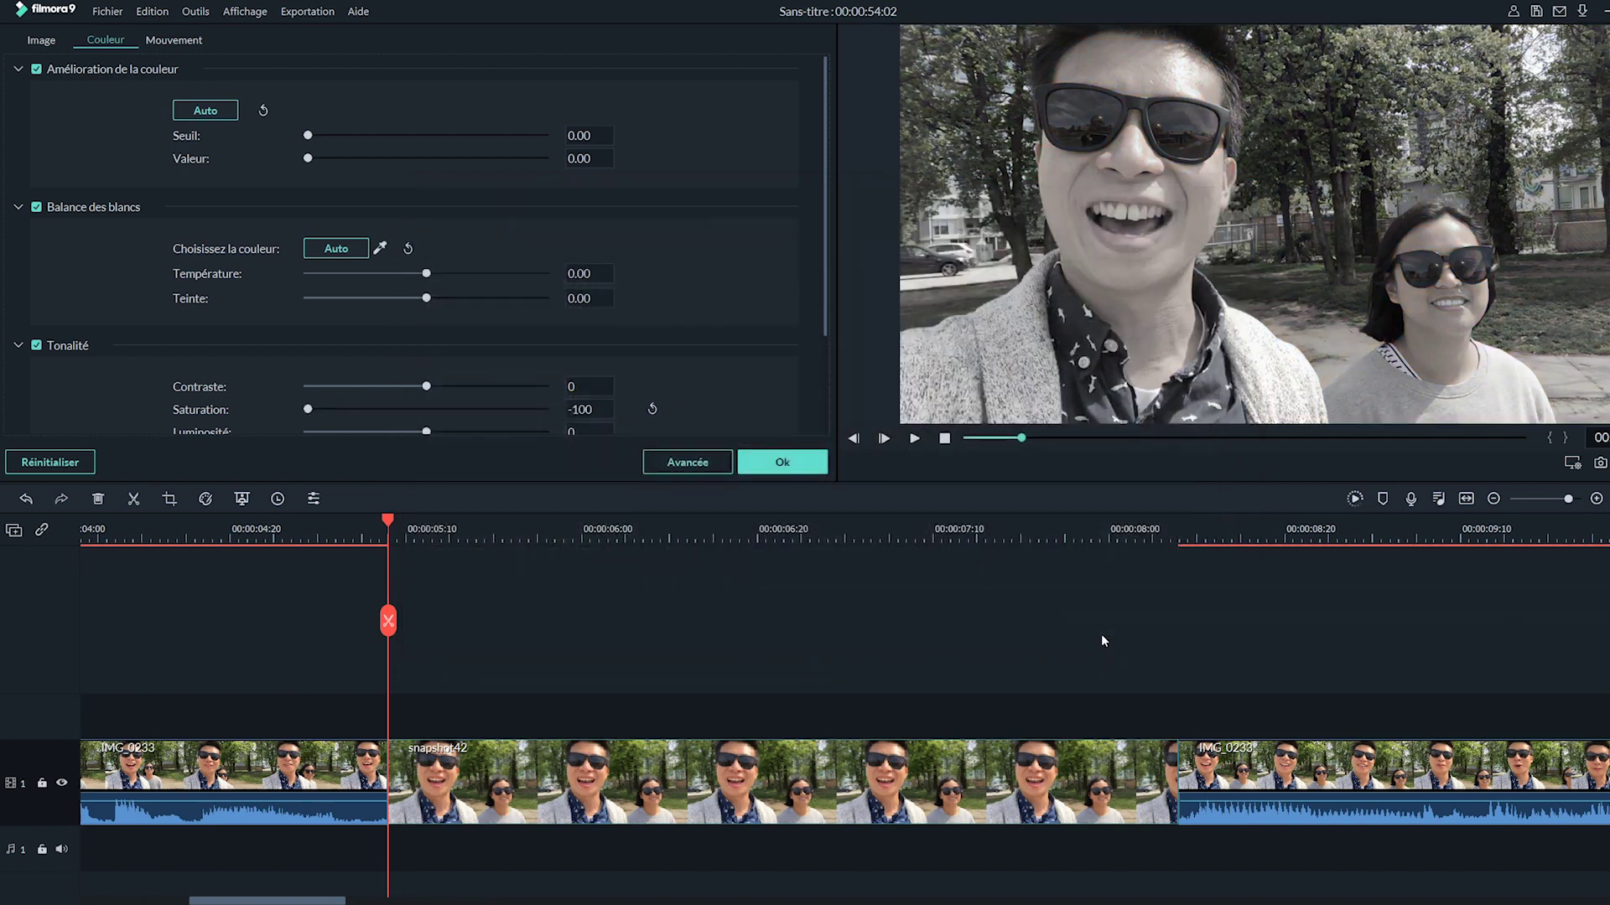
pyautogui.click(782, 463)
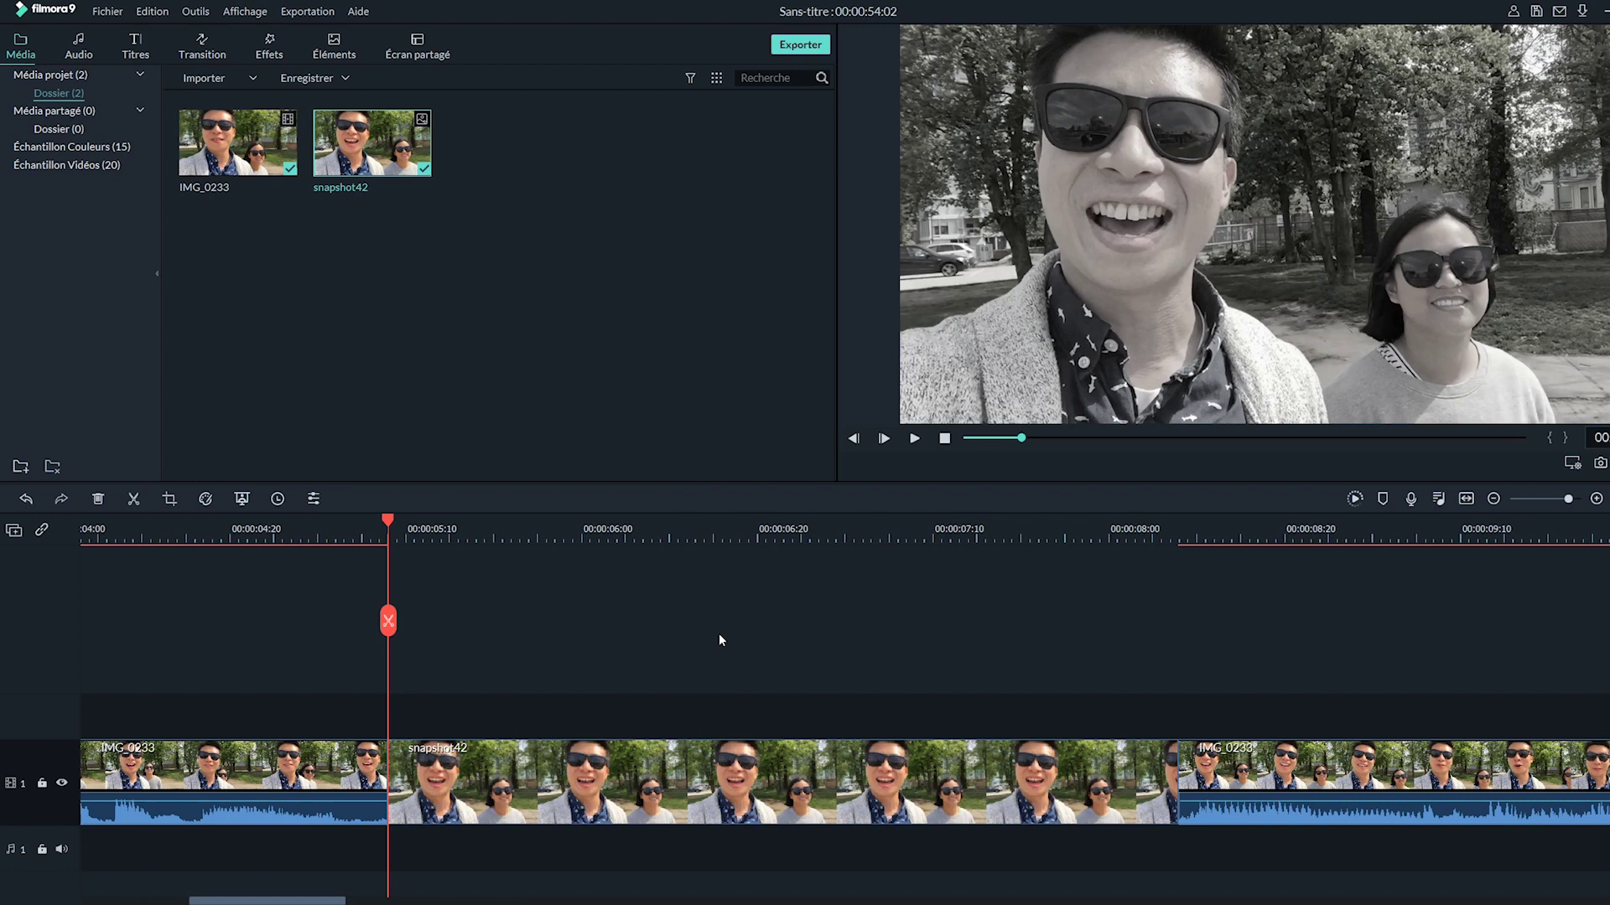
# Add a pan and zoom to the still, ending on a frame of about 935 x 526 moved up around the man's face
pyautogui.click(623, 775)
pyautogui.rightClick(622, 776)
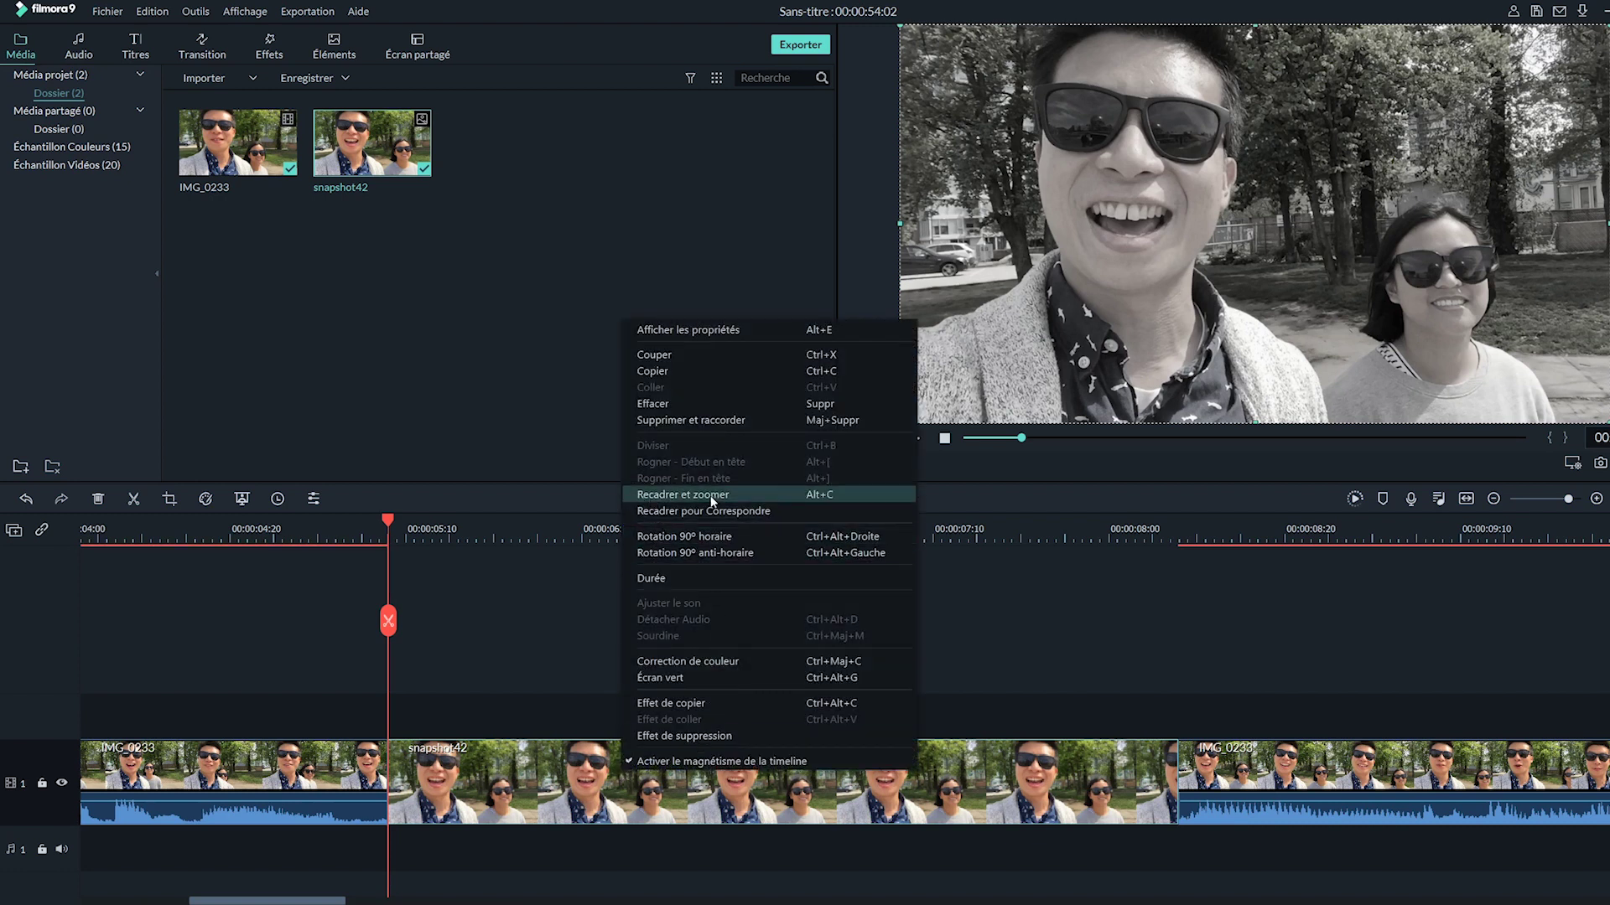
pyautogui.click(739, 495)
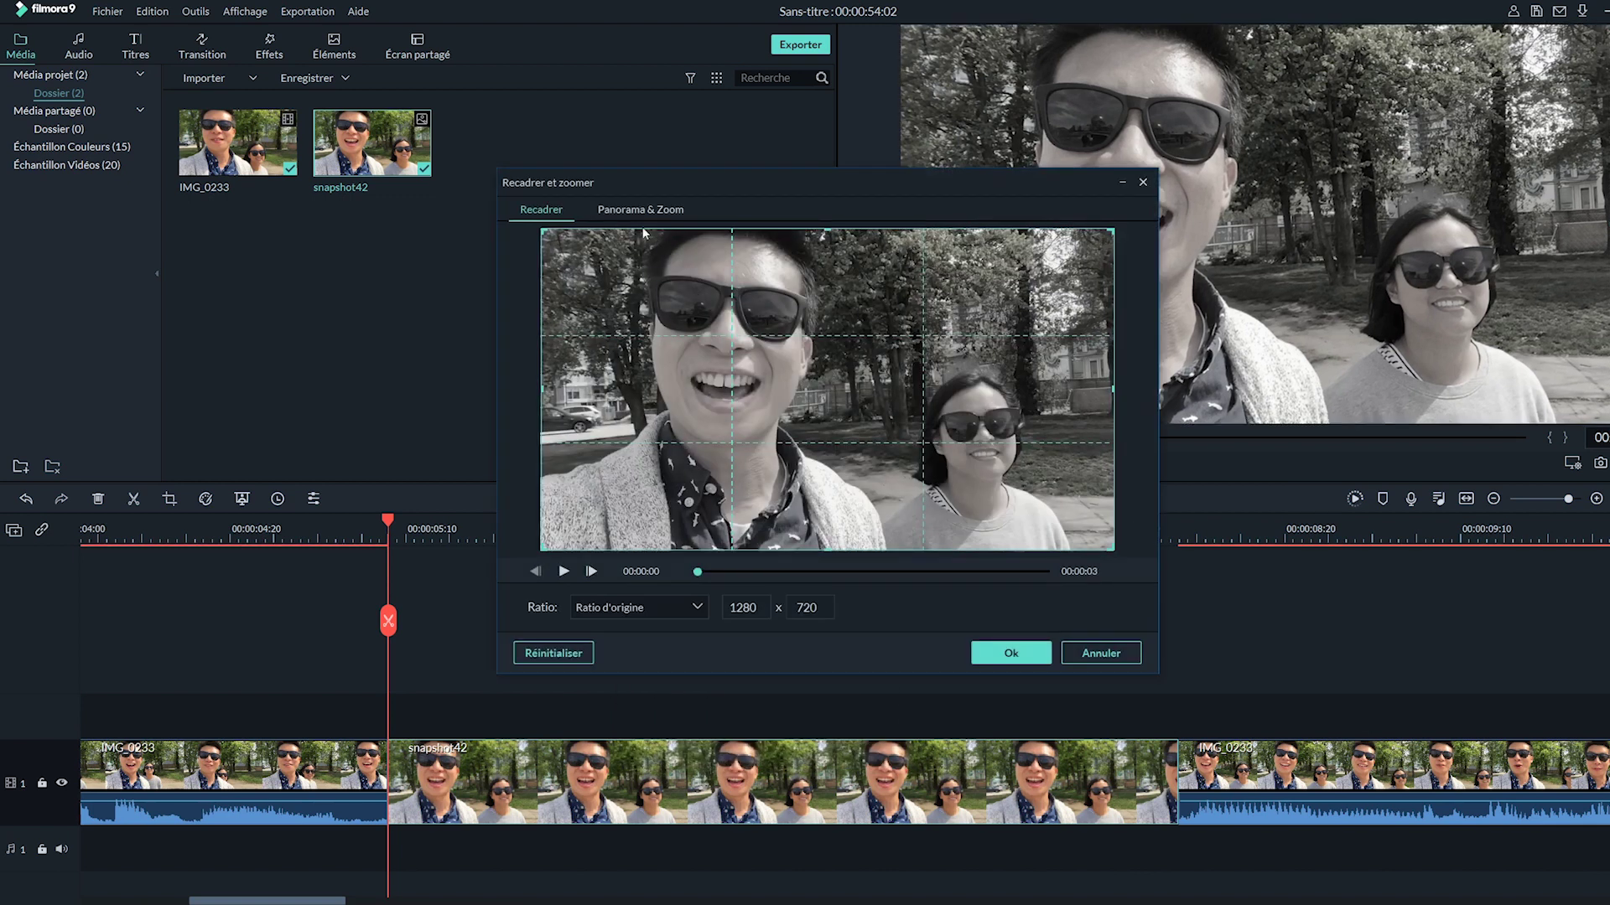
pyautogui.click(666, 211)
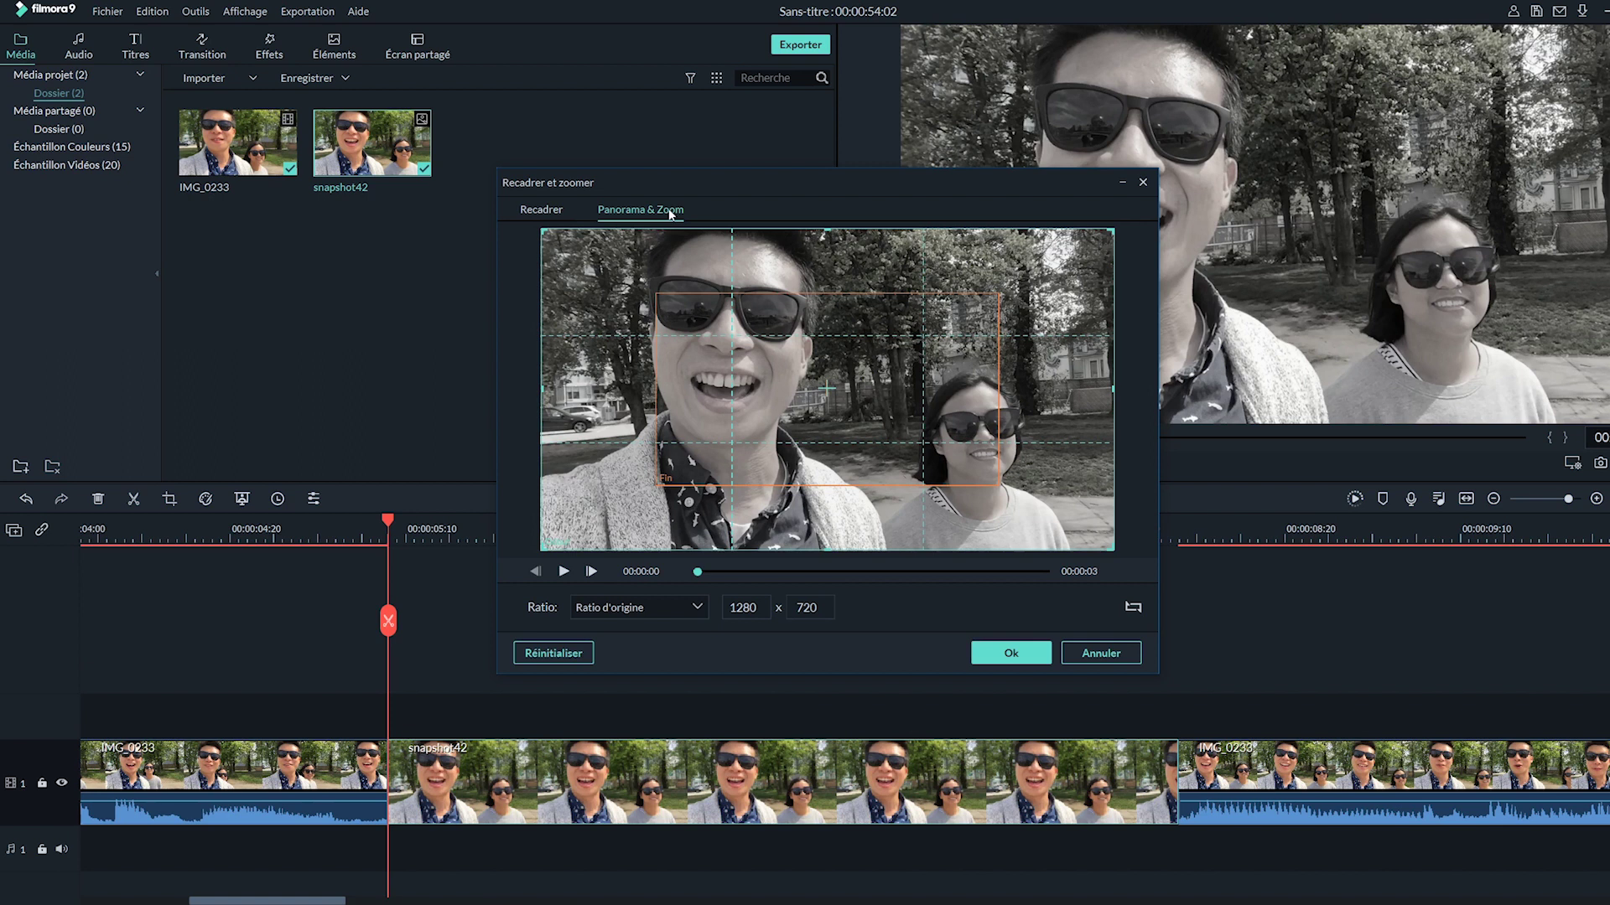
pyautogui.click(704, 325)
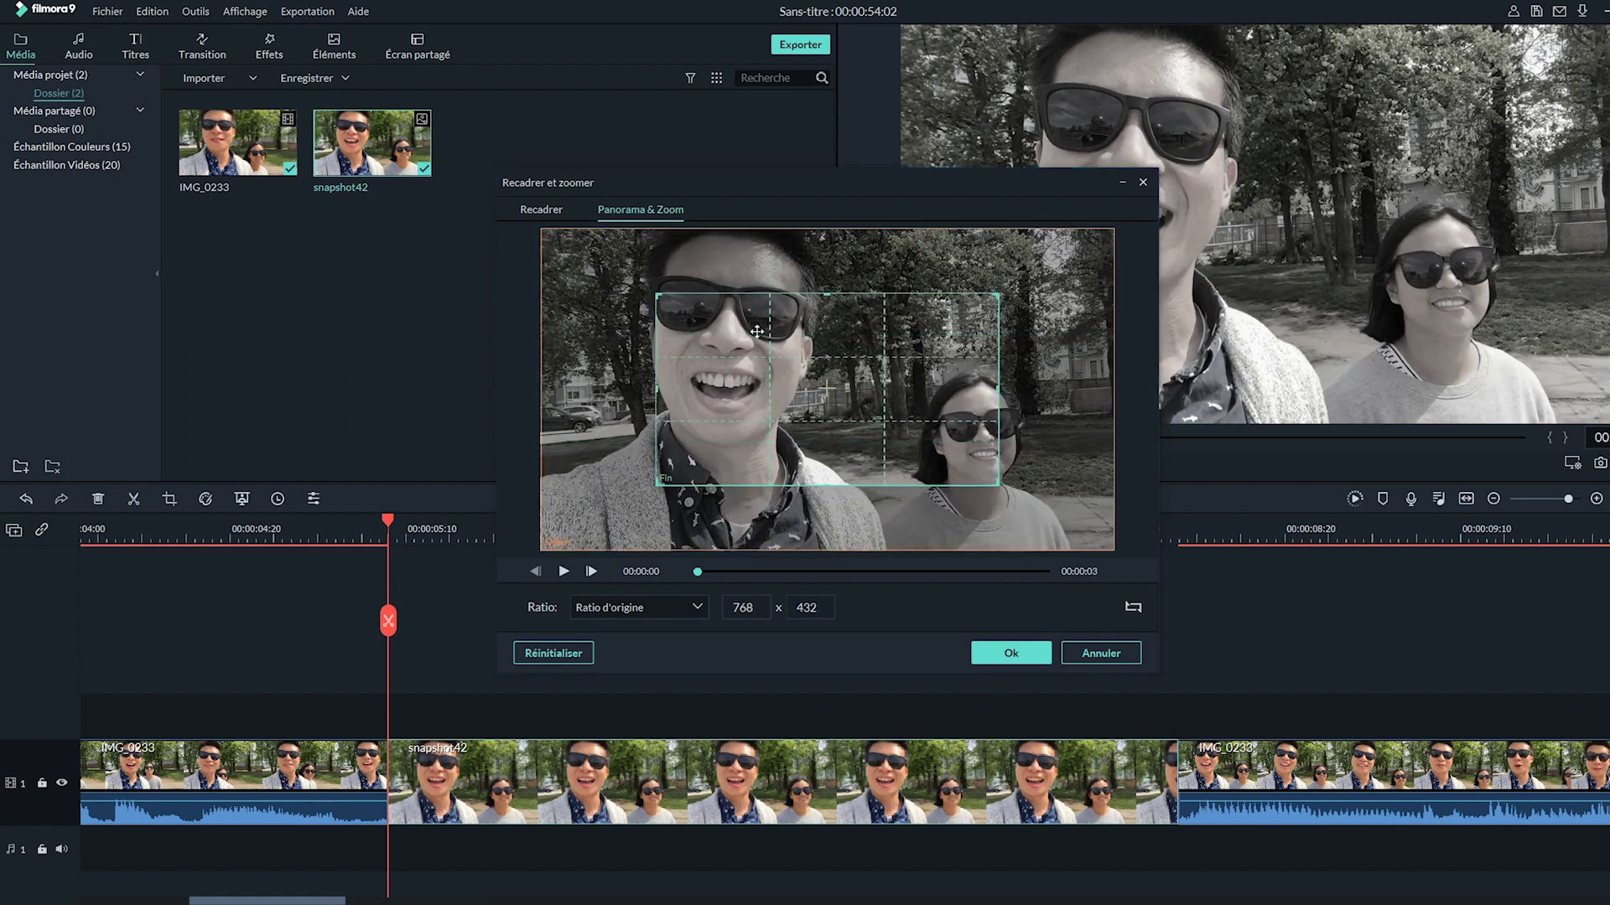
pyautogui.moveTo(751, 330)
pyautogui.mouseDown()
pyautogui.moveTo(727, 295)
pyautogui.moveTo(749, 266)
pyautogui.mouseUp()
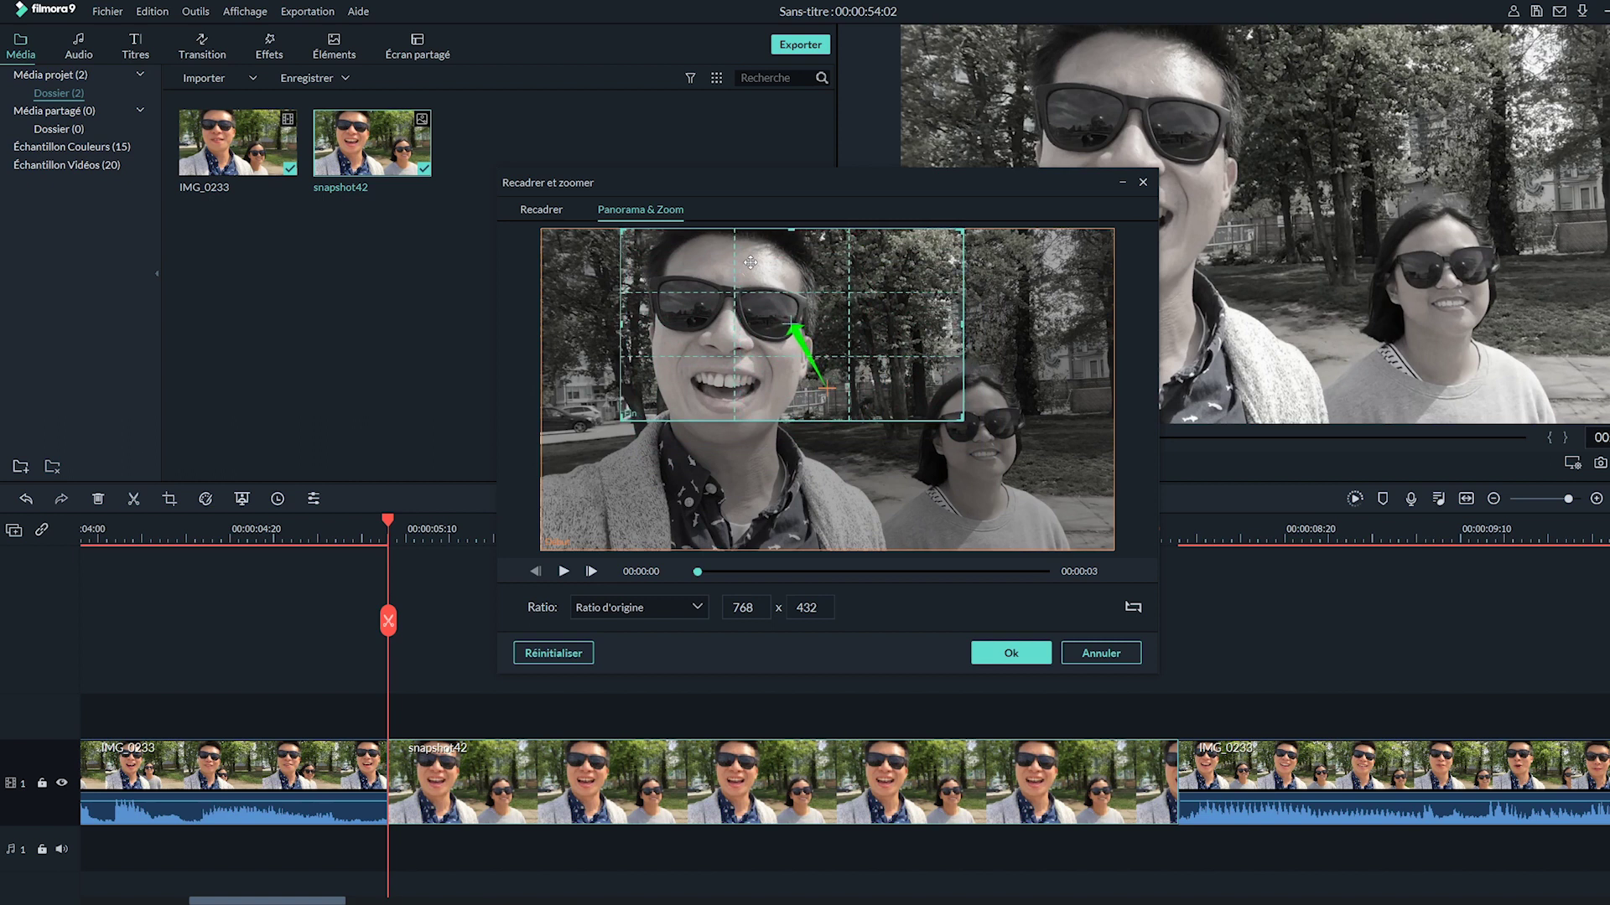
pyautogui.moveTo(962, 423)
pyautogui.mouseDown()
pyautogui.moveTo(1037, 476)
pyautogui.moveTo(959, 436)
pyautogui.mouseUp()
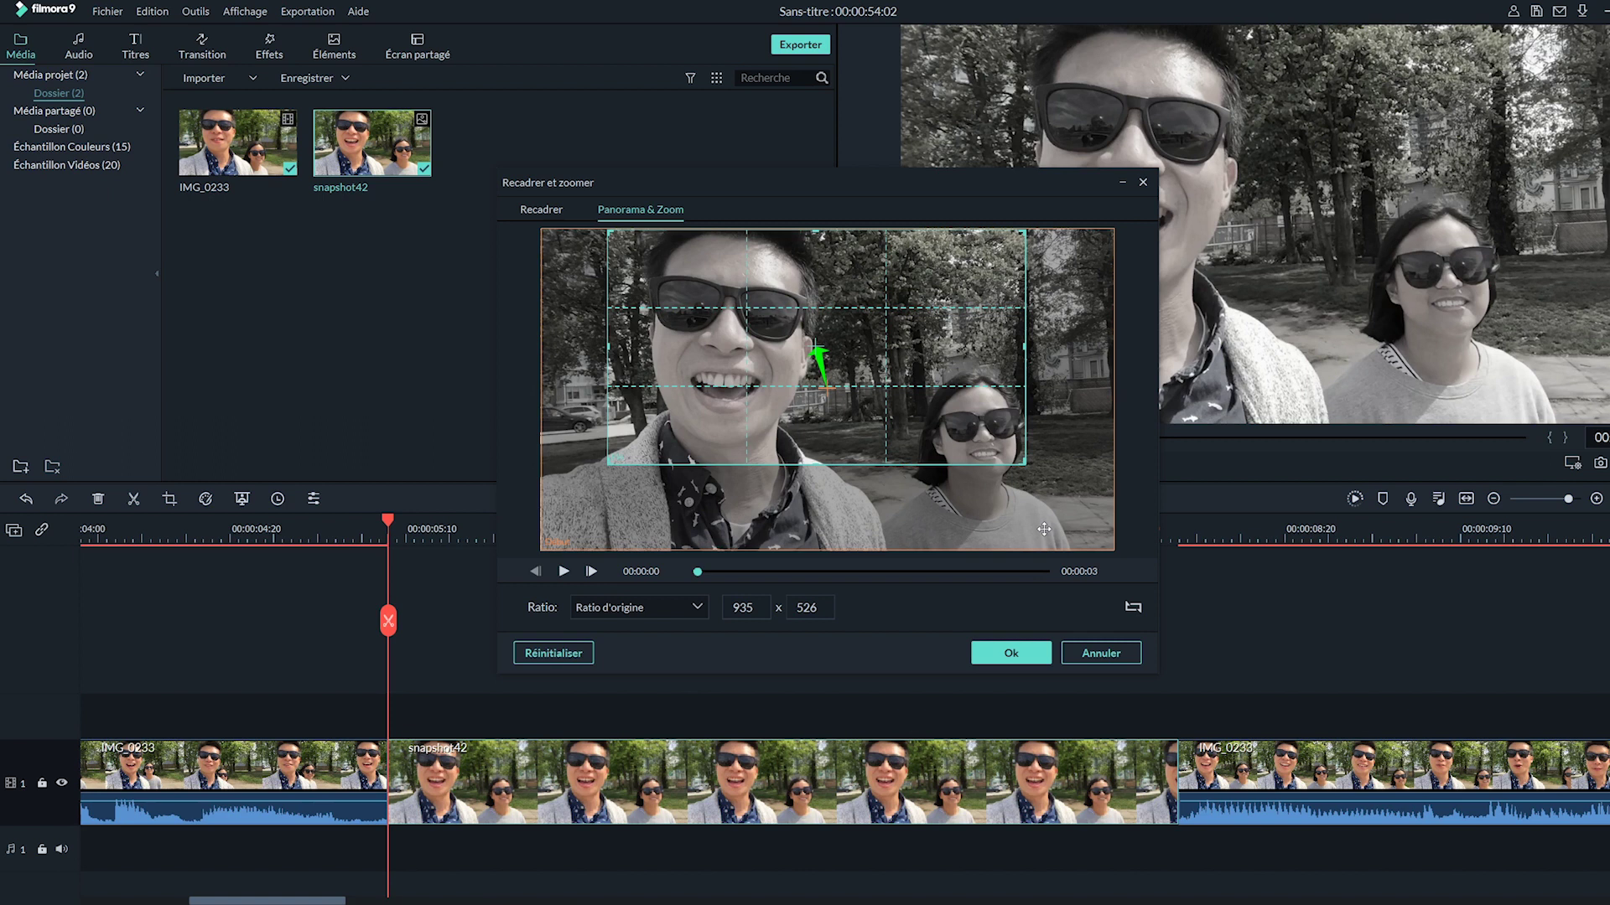
pyautogui.click(1021, 660)
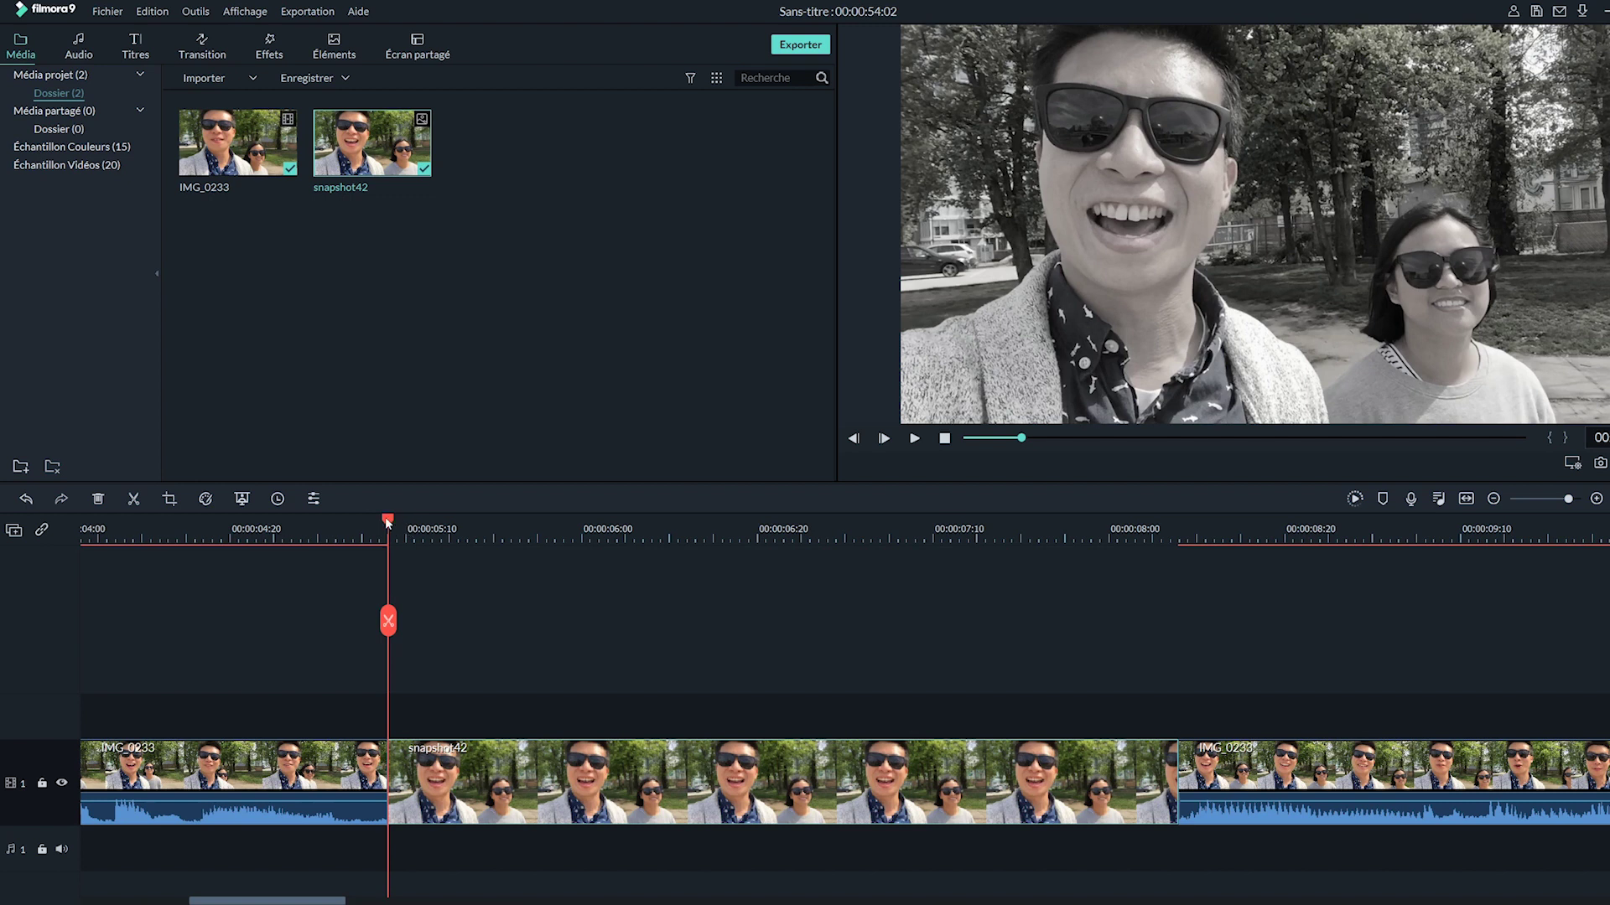
# Split the still into three parts, cutting about 9 frames after its start and about 9 frames before its end
pyautogui.click(406, 528)
pyautogui.moveTo(409, 527); pyautogui.dragTo(468, 530)
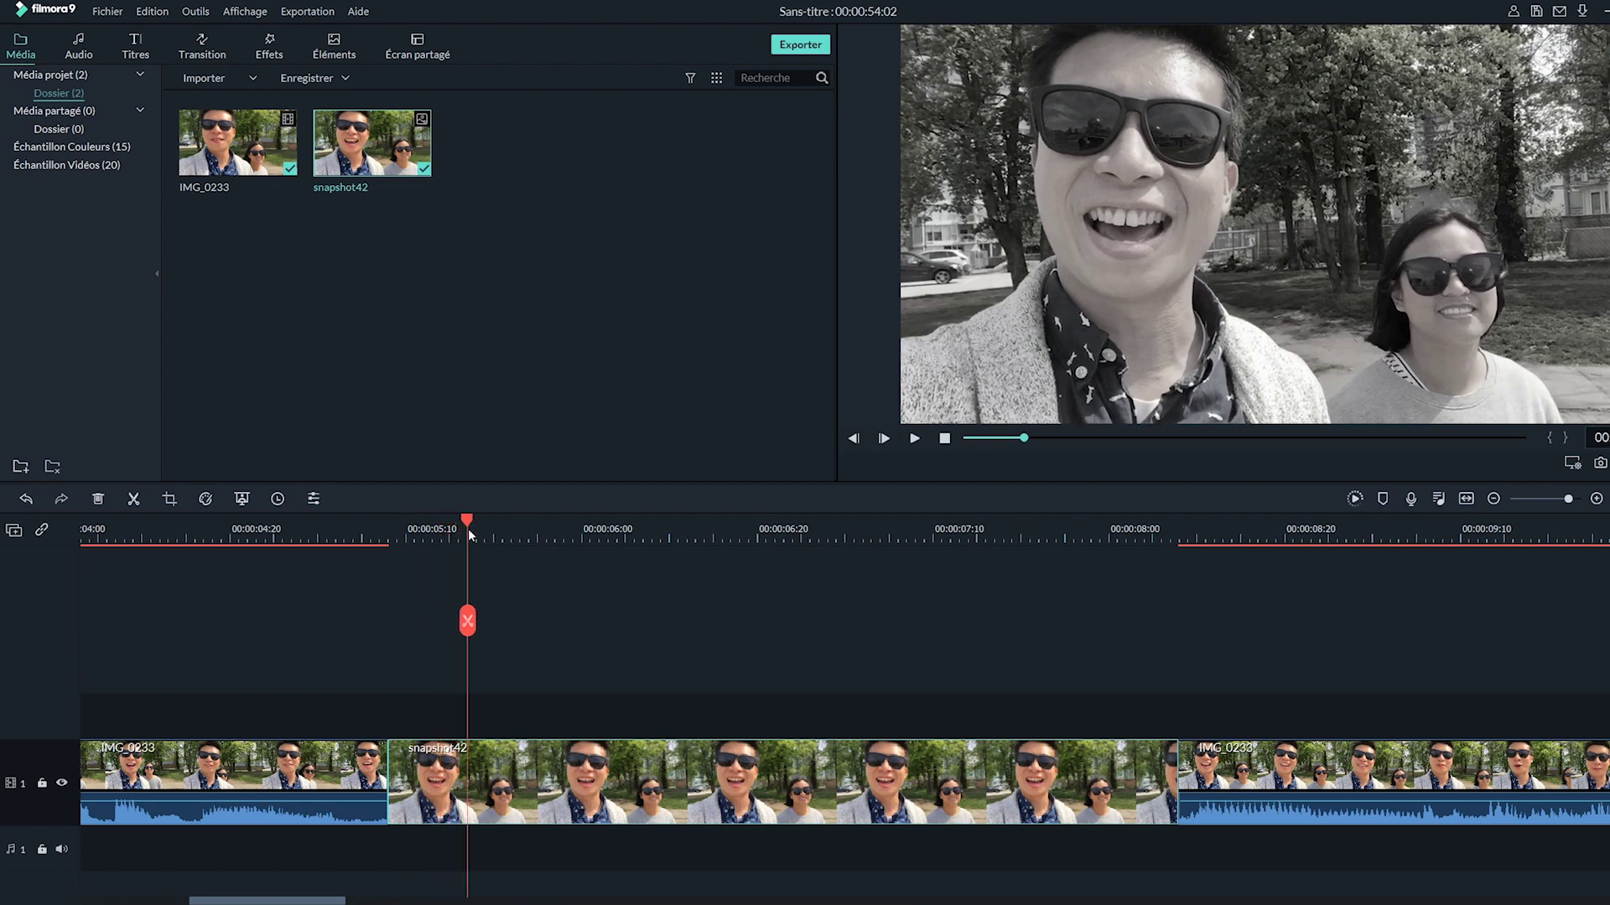
pyautogui.click(468, 621)
pyautogui.moveTo(1186, 532); pyautogui.dragTo(1101, 512)
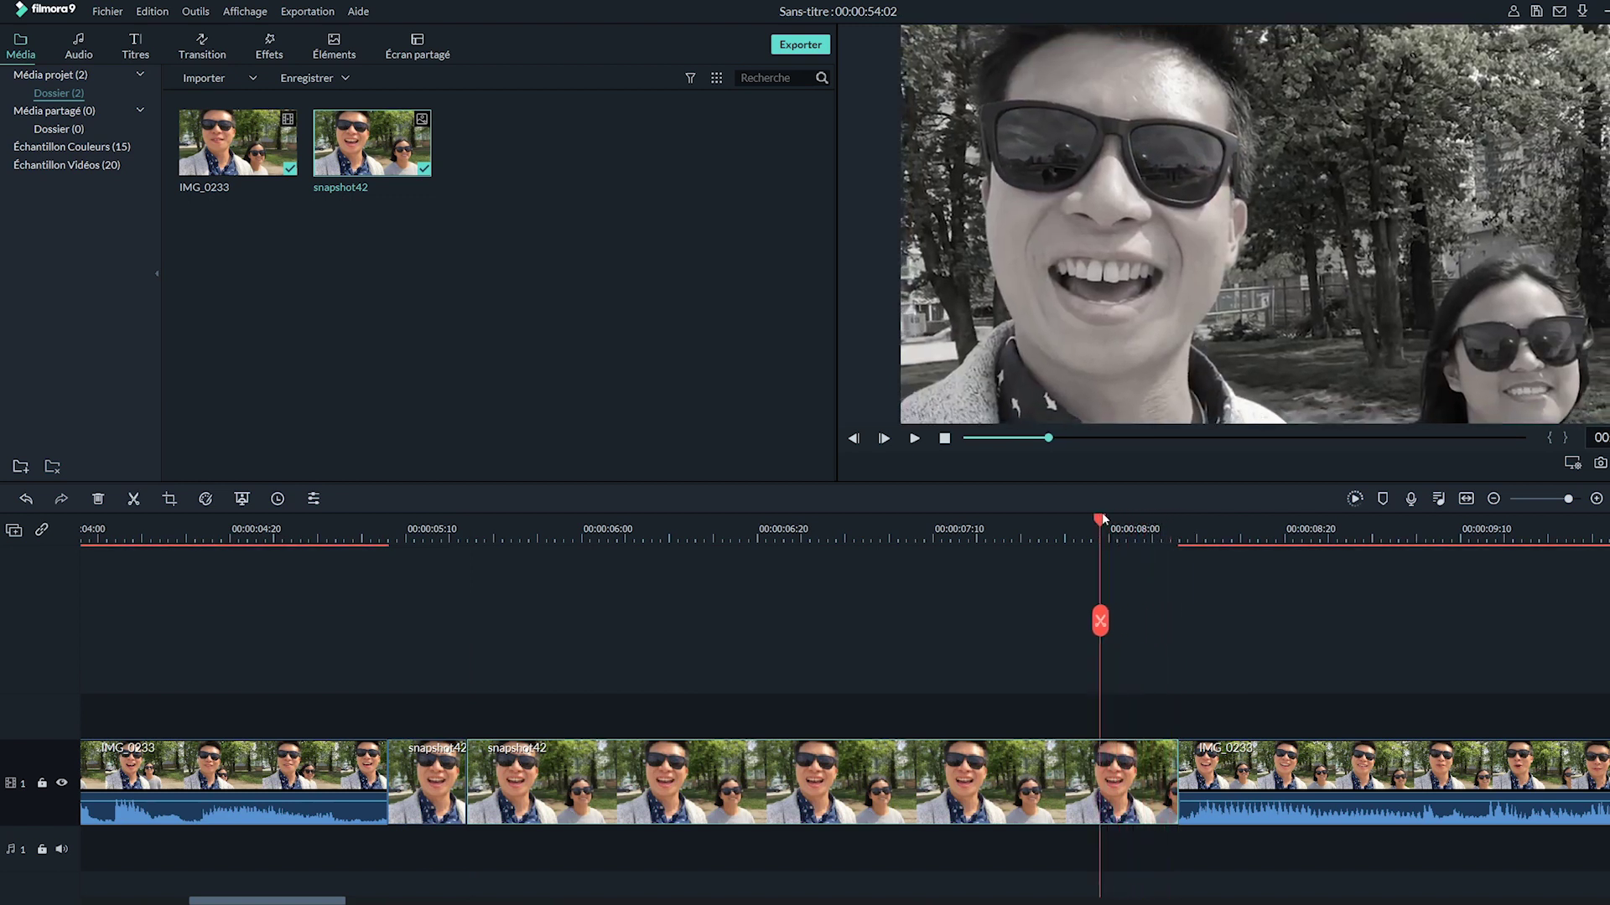
pyautogui.click(1100, 620)
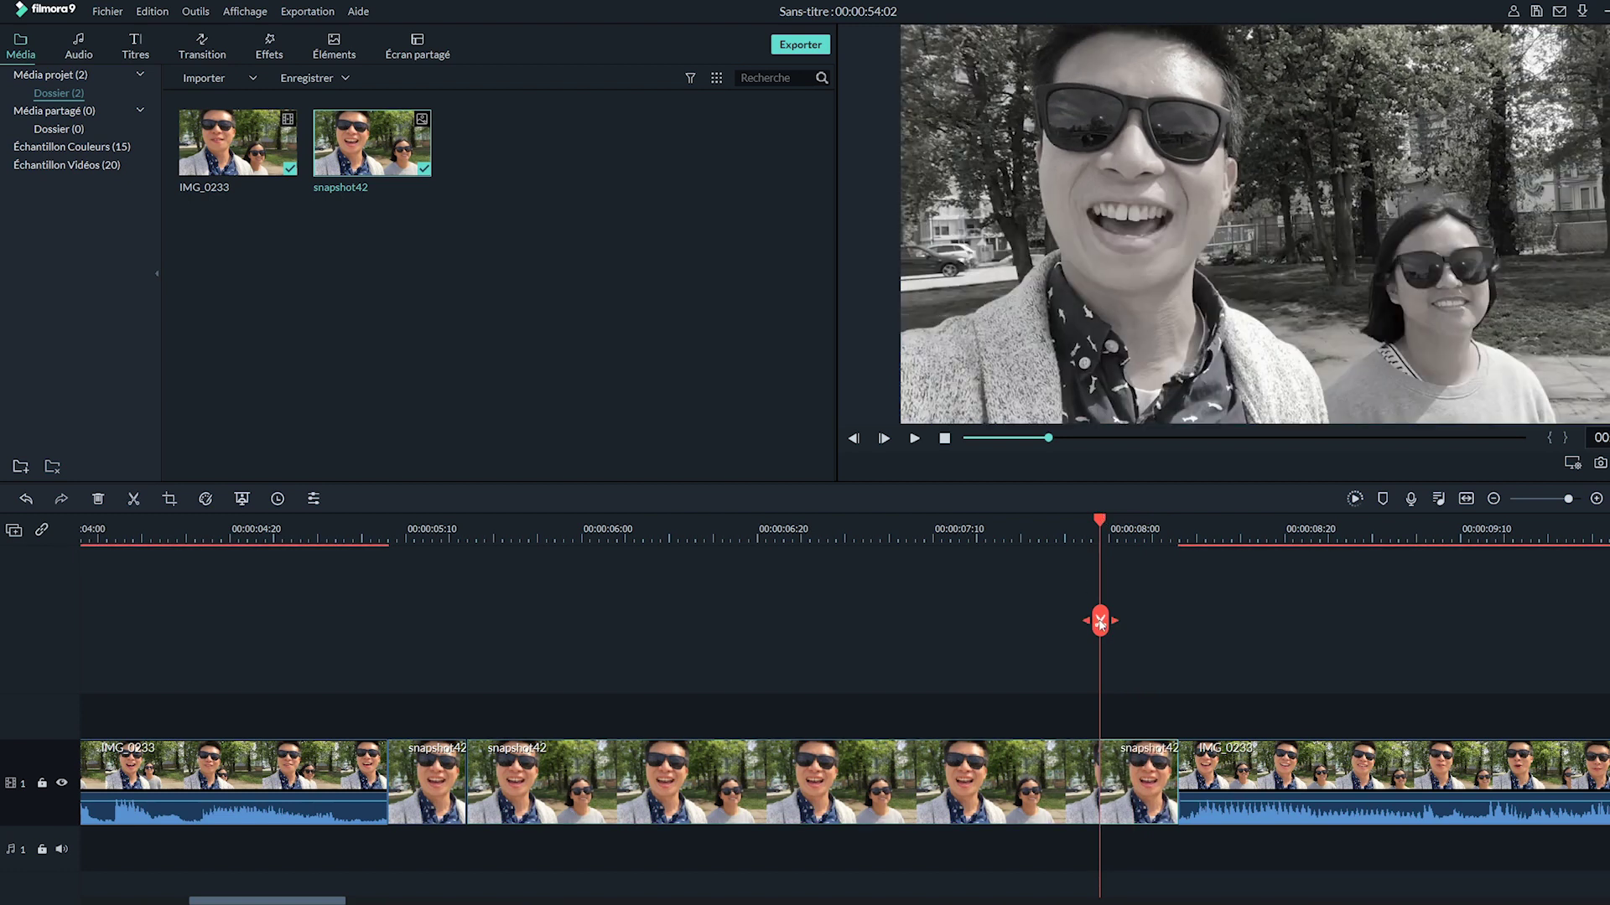
# Replace the middle part's pan and zoom with a fixed 935 x 527 crop, swapping the start and end frames first
pyautogui.click(695, 526)
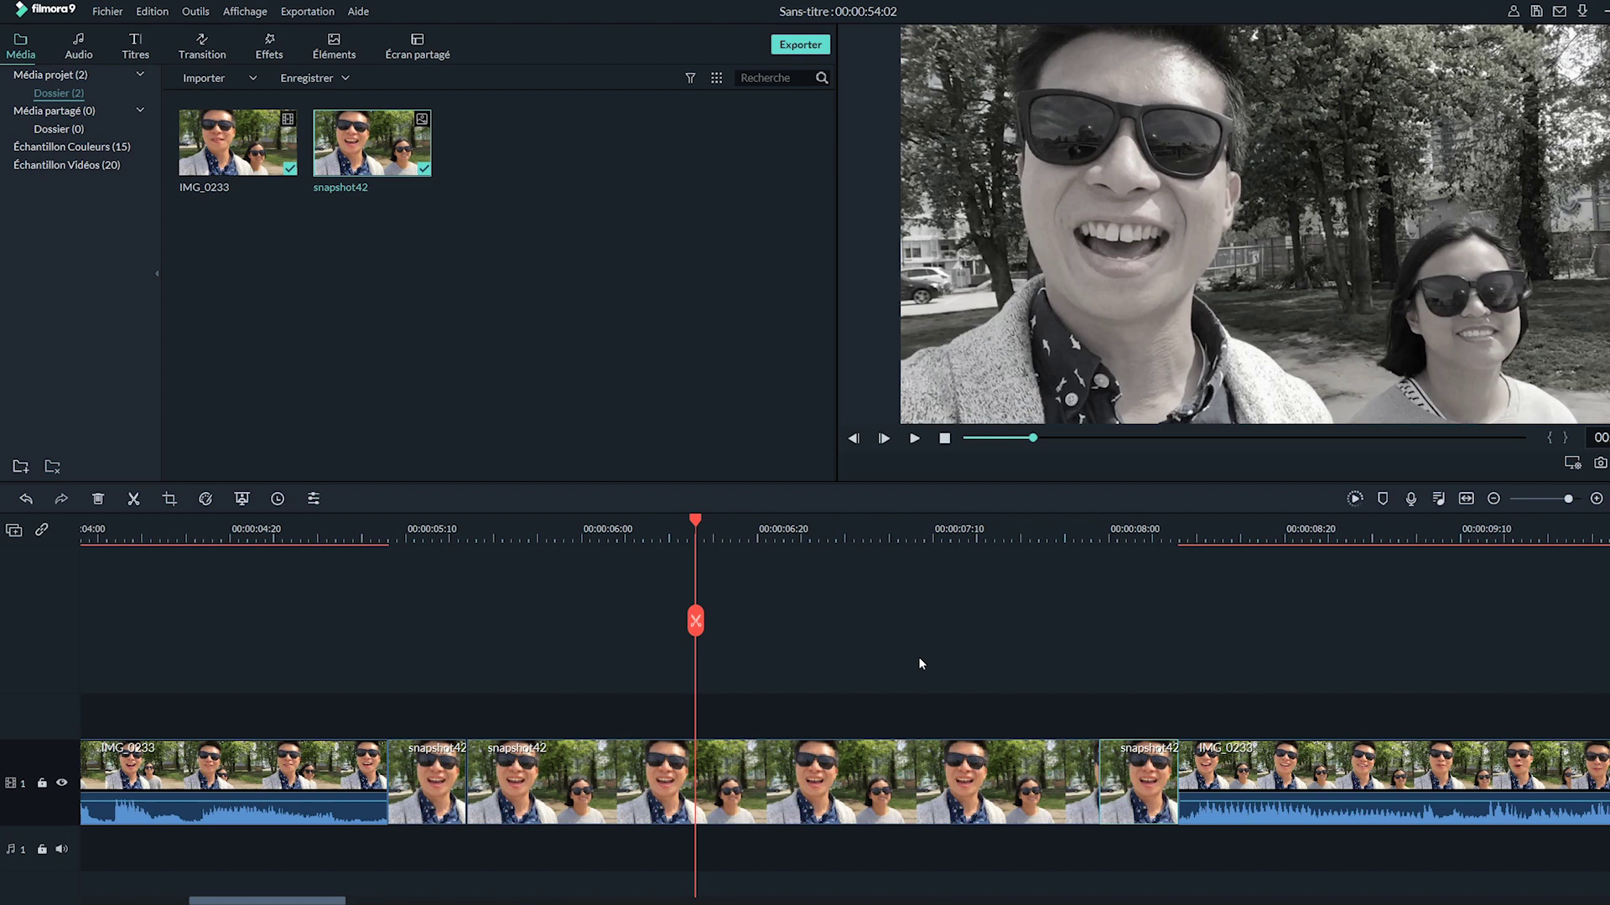
pyautogui.rightClick(804, 779)
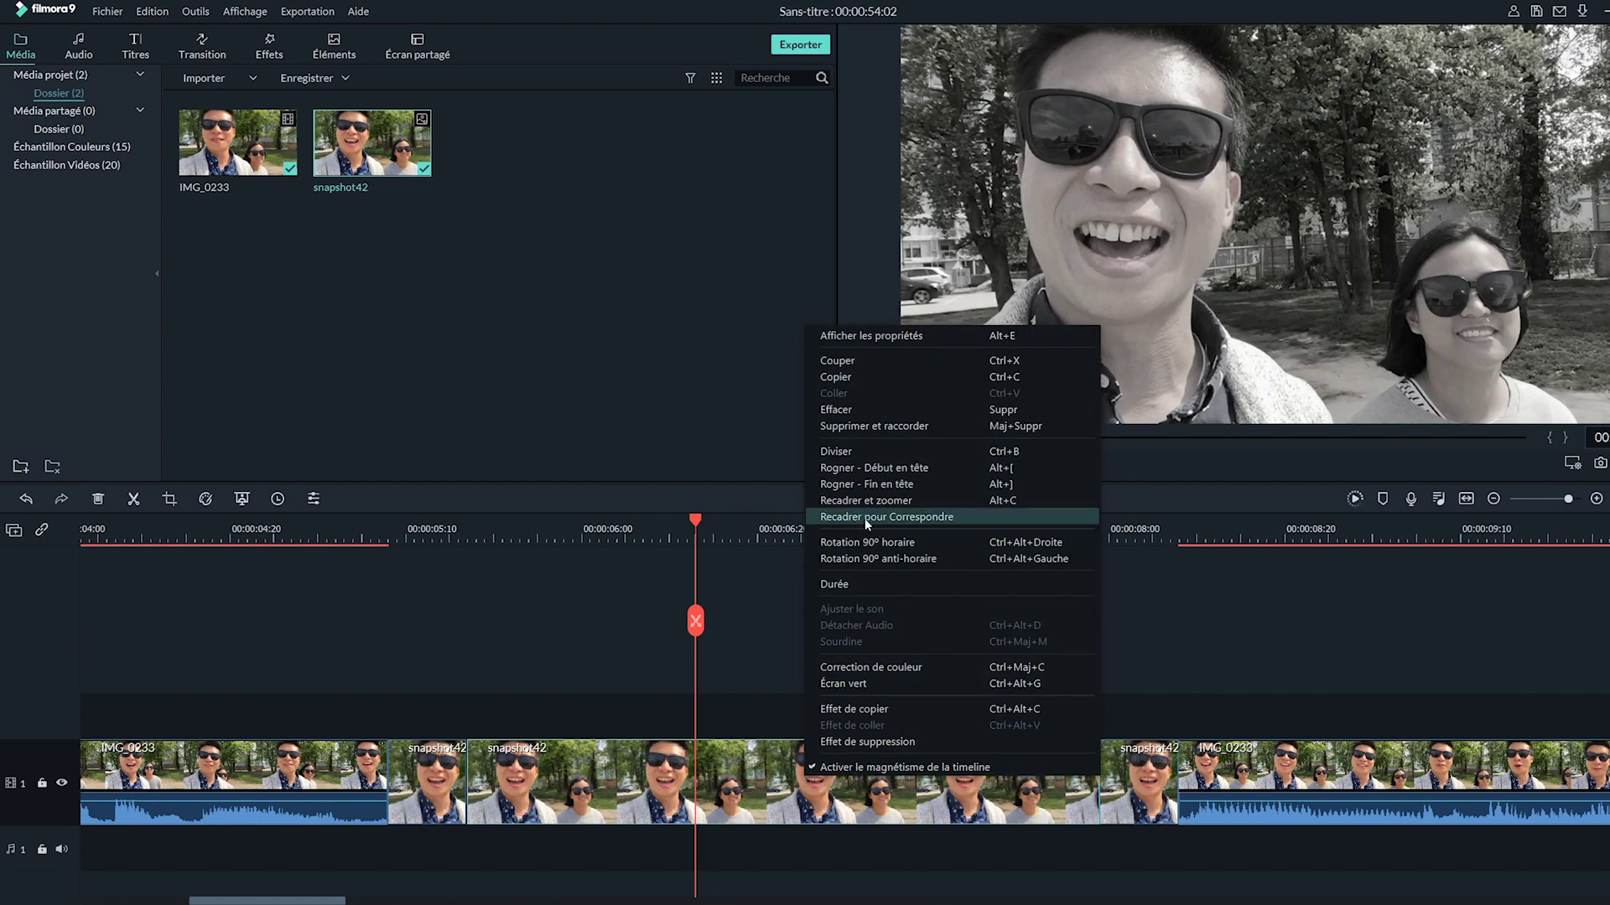
pyautogui.click(912, 502)
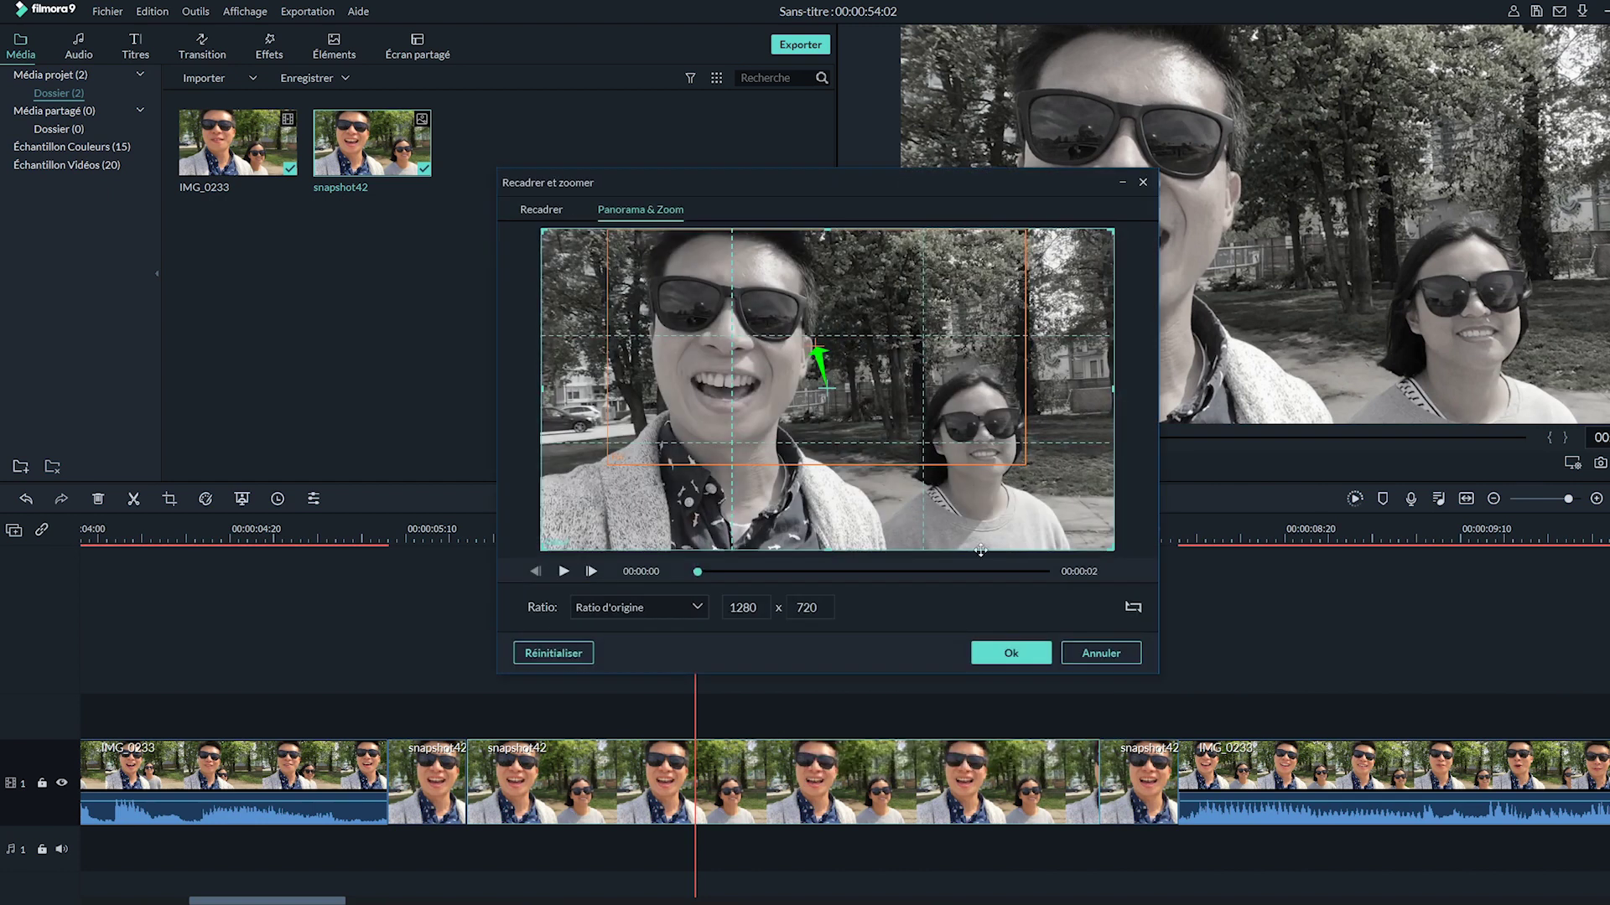
pyautogui.click(1133, 608)
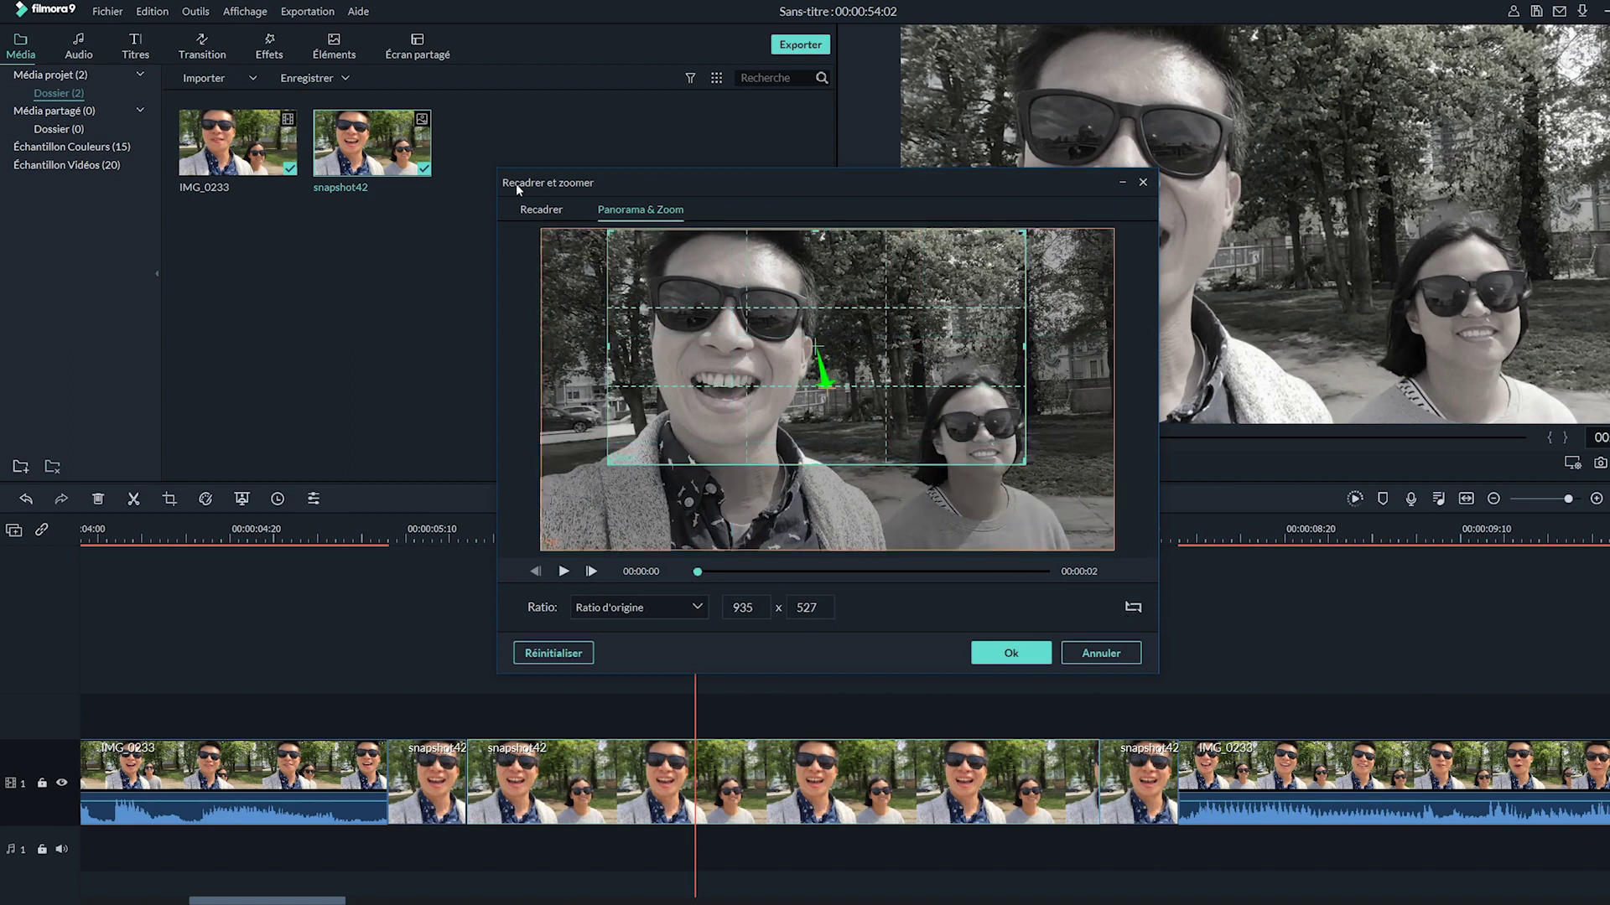
pyautogui.click(551, 211)
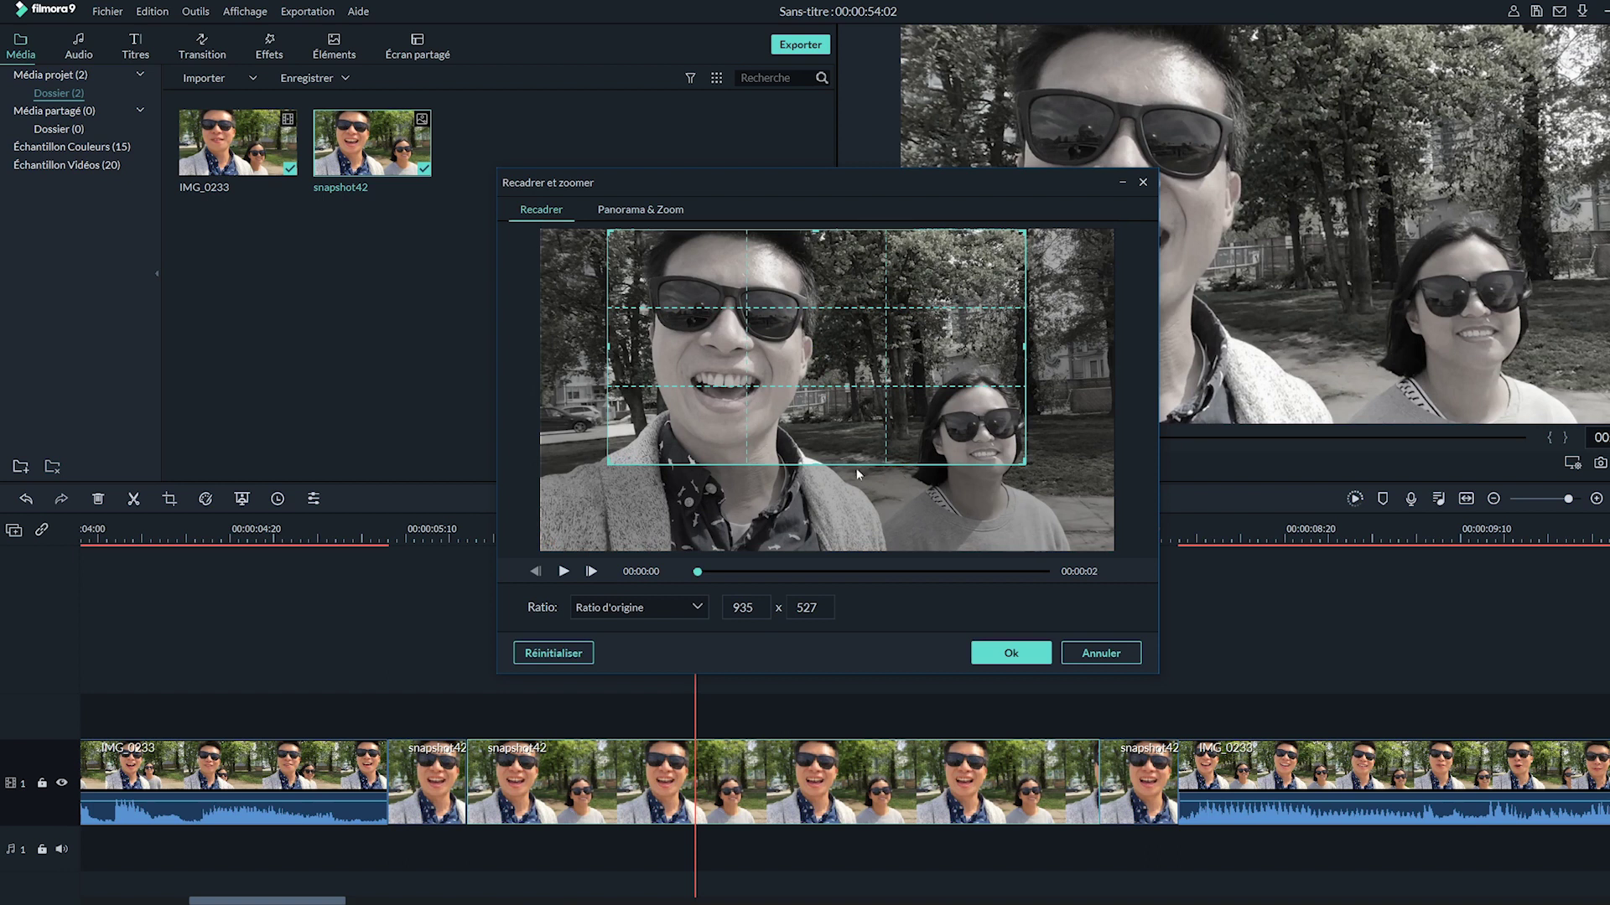
pyautogui.click(1011, 653)
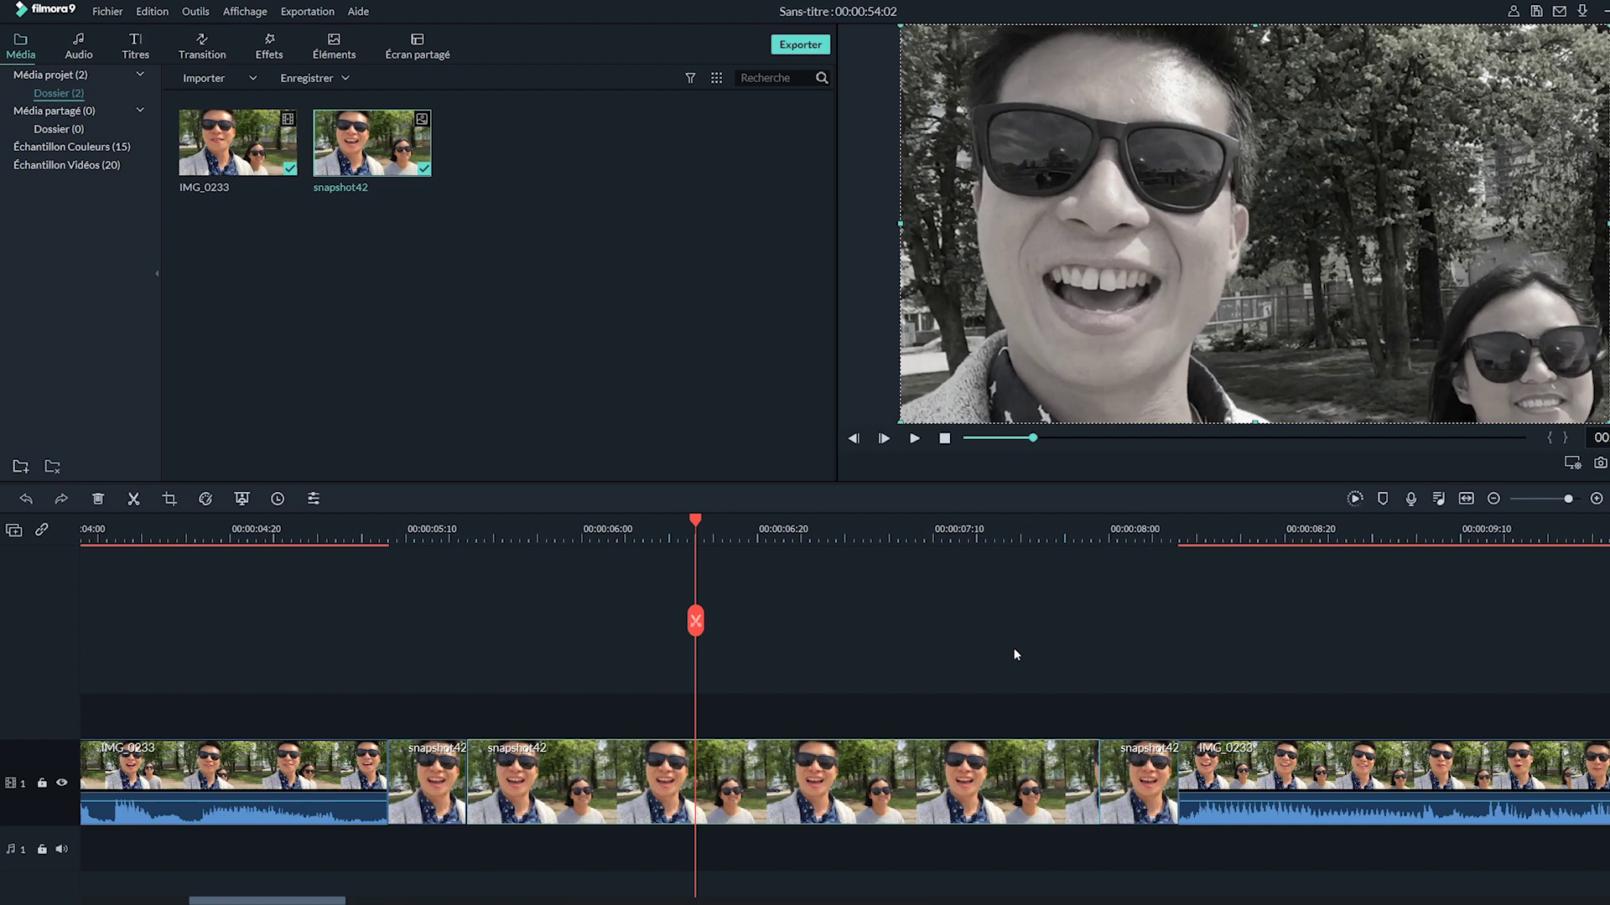
# Reverse the pan and zoom of the still's last part by swapping its start and end frames
pyautogui.rightClick(1138, 786)
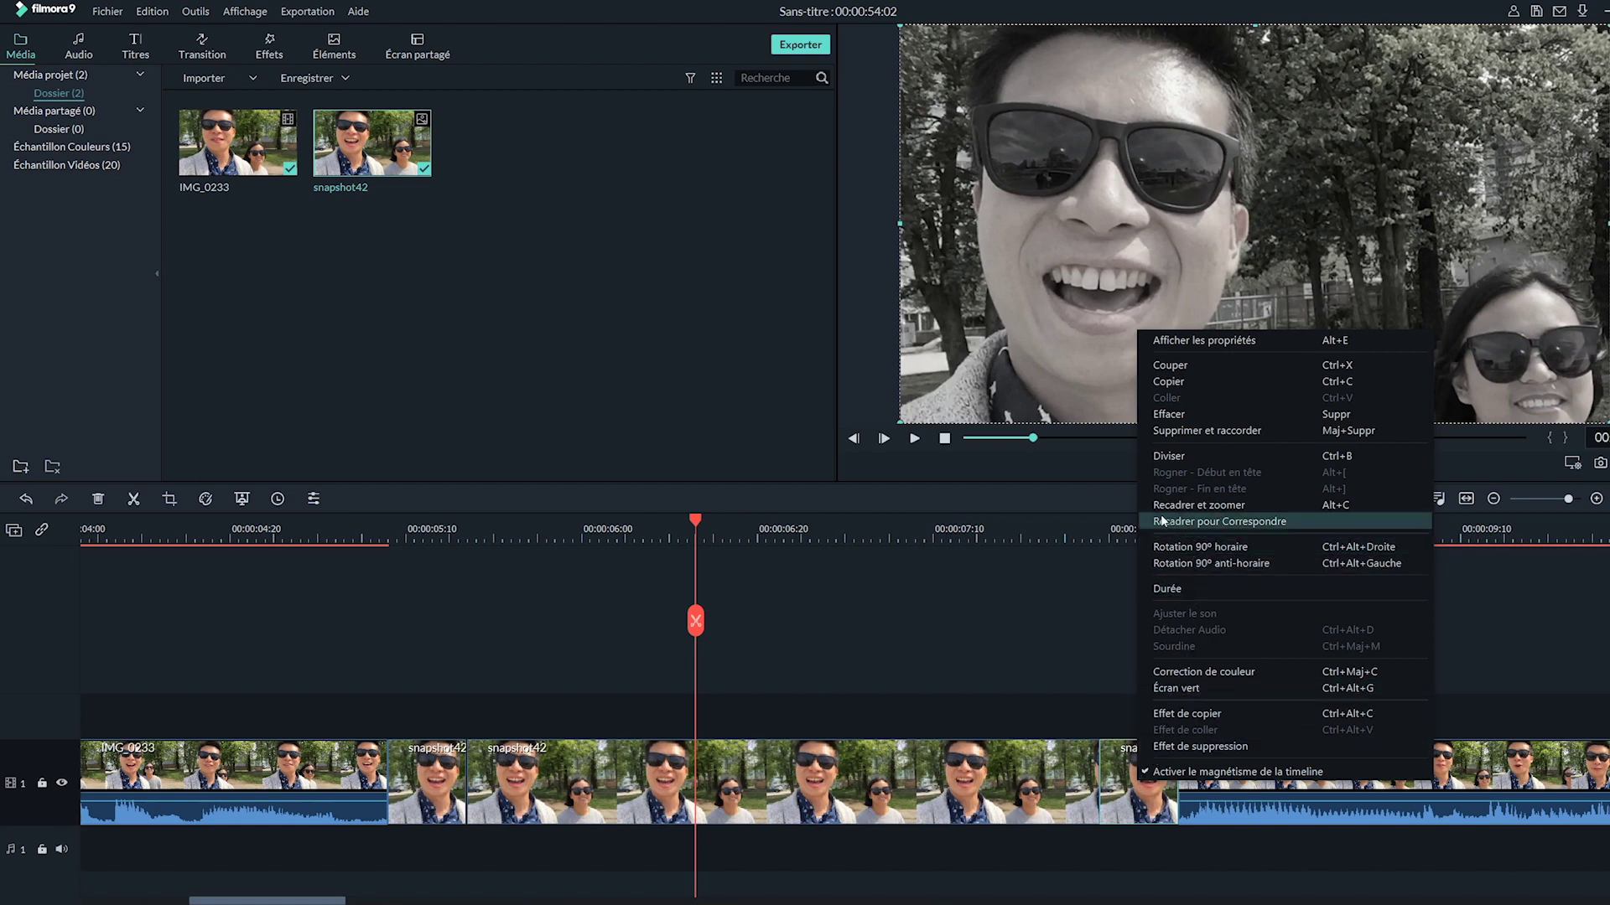
pyautogui.click(1251, 501)
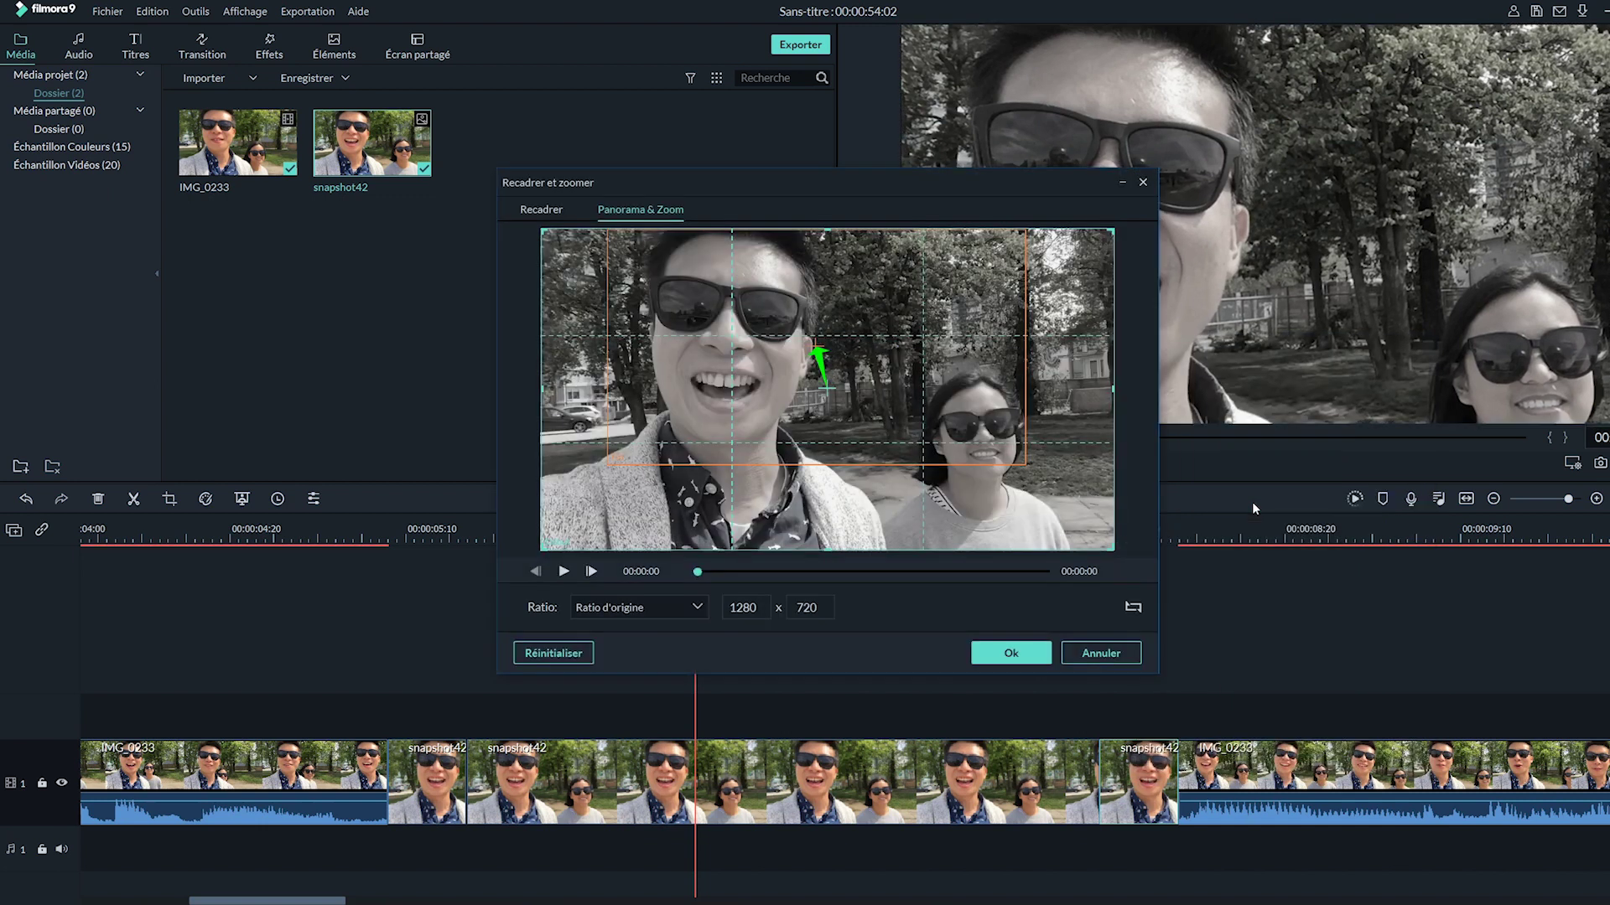
pyautogui.click(1133, 607)
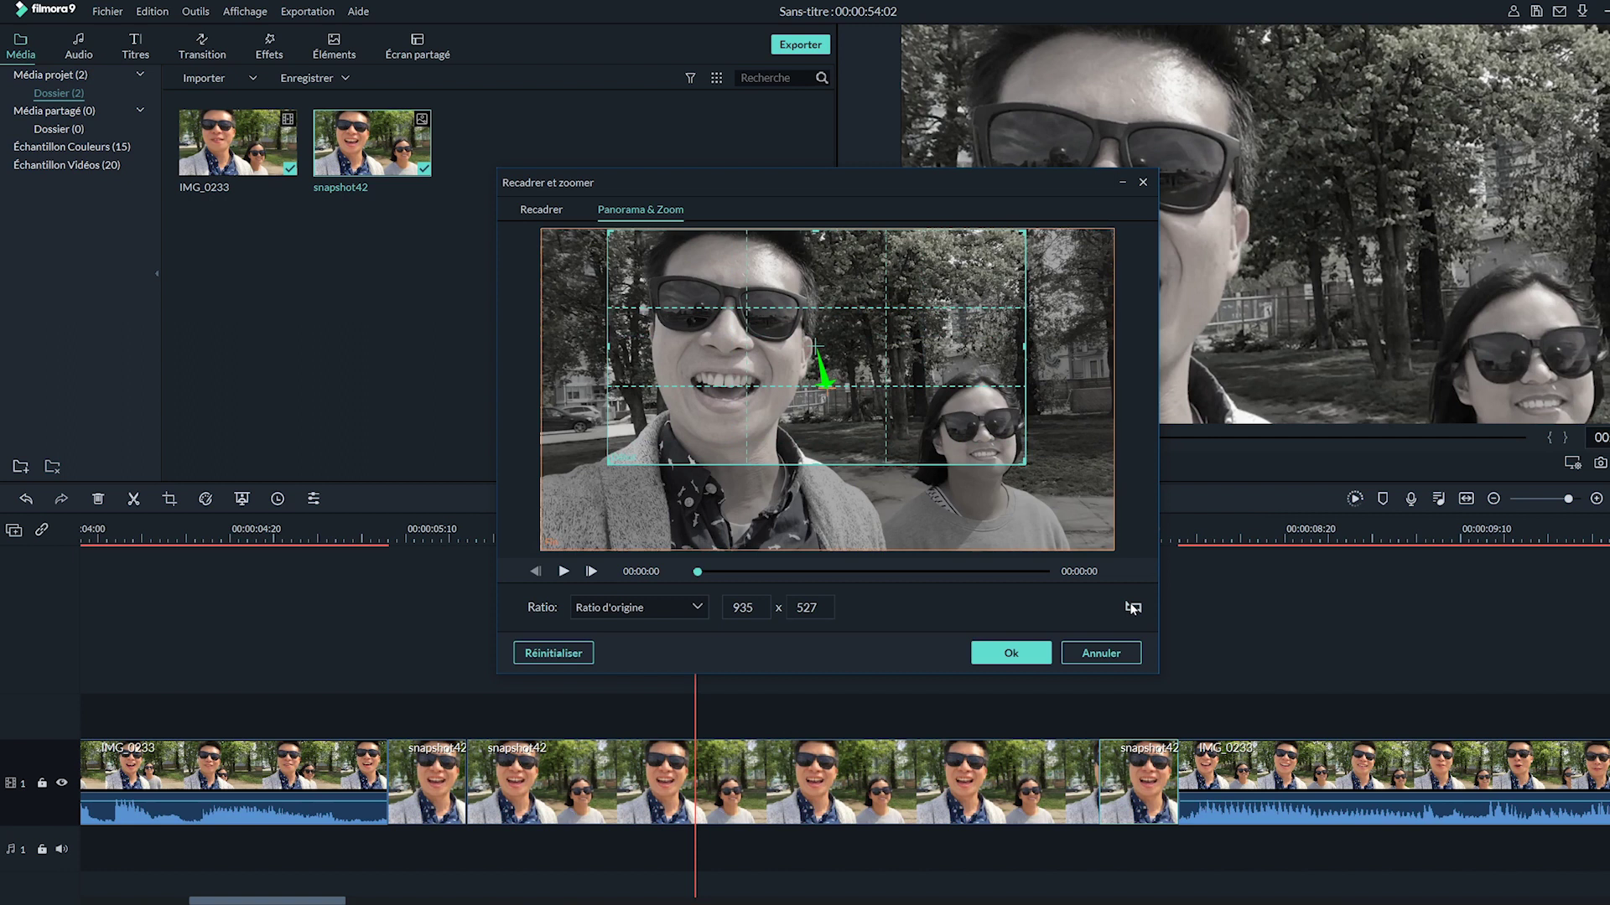
pyautogui.click(1010, 658)
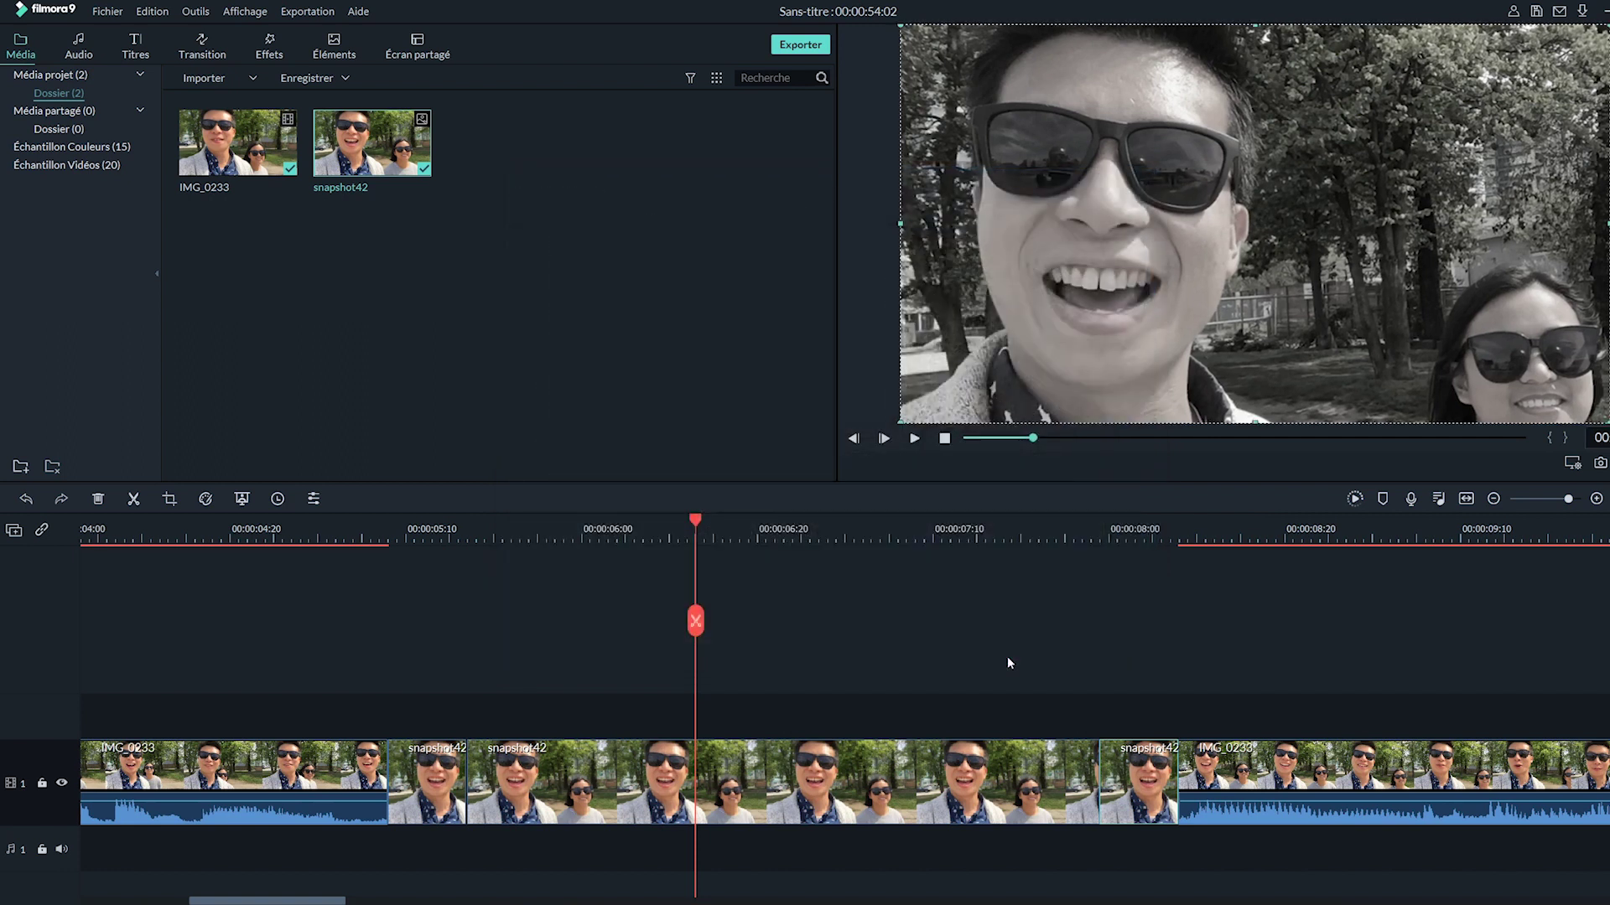
# Play the timeline from shortly before the still to review the freeze-frame zoom effect
pyautogui.click(327, 536)
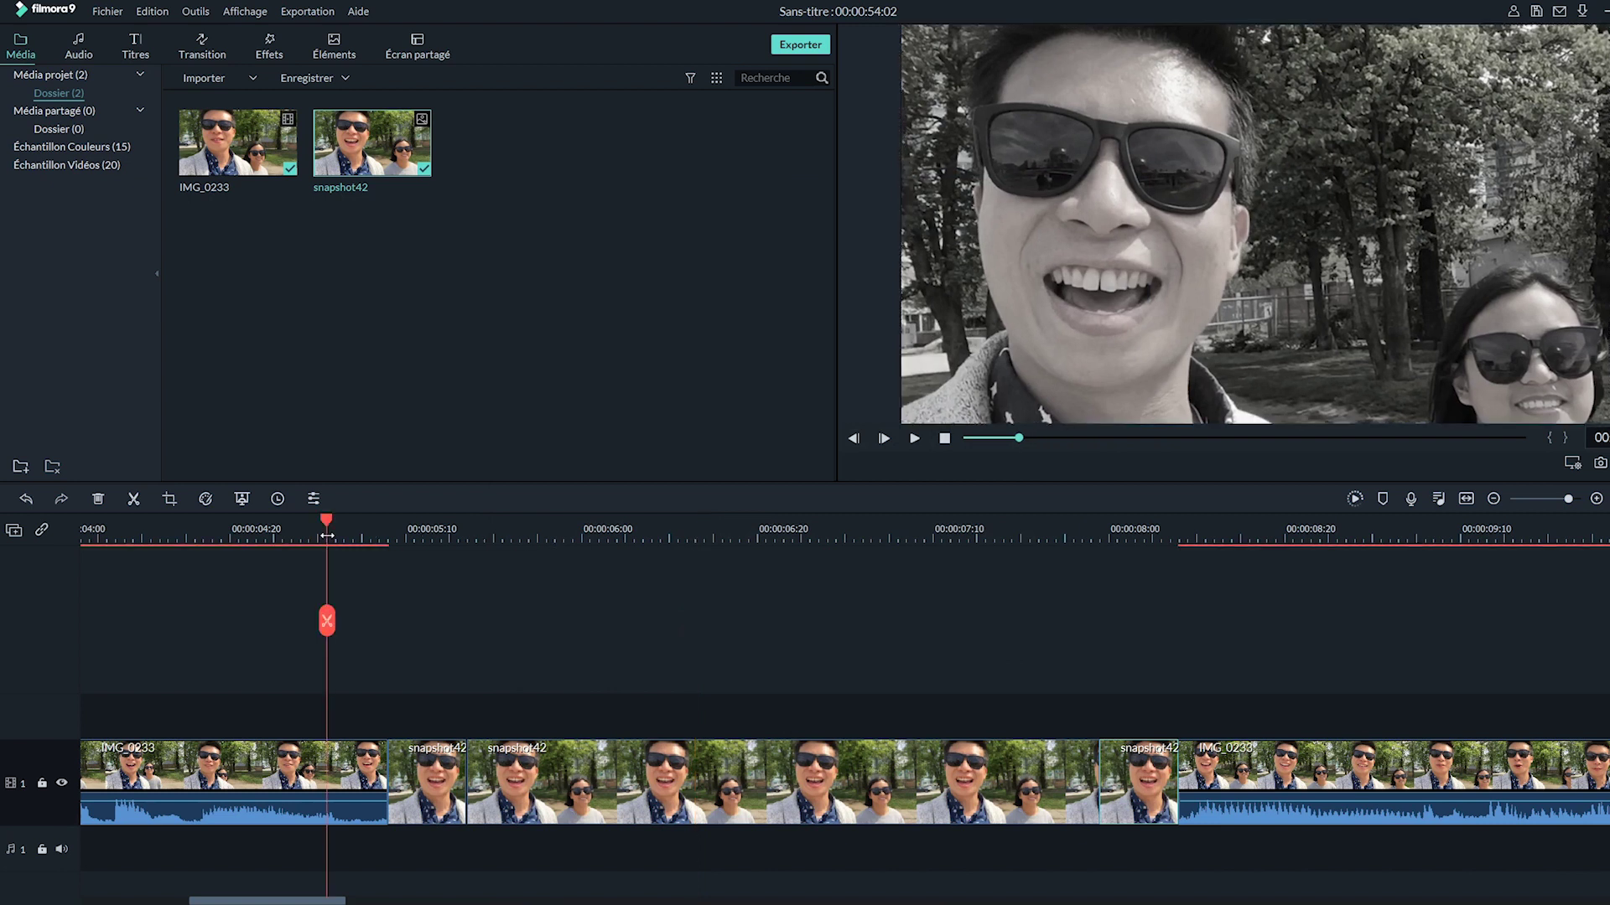
pyautogui.press('space')
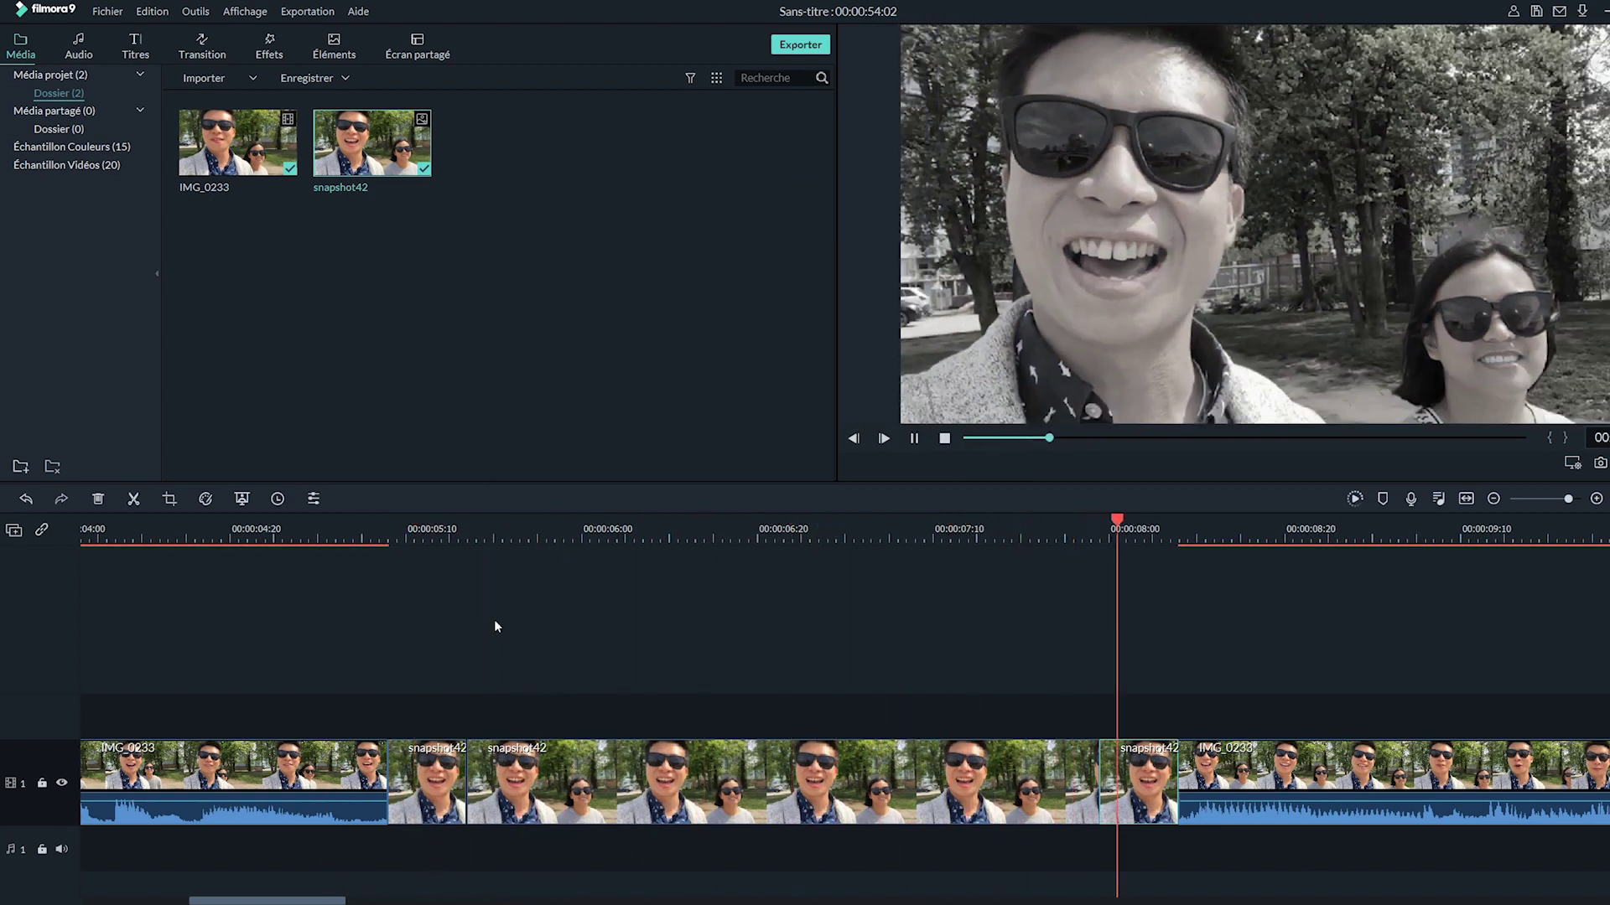
# Stop playback and add the Default Title on the track above the still, aligned with the start of its middle part
pyautogui.press('space')
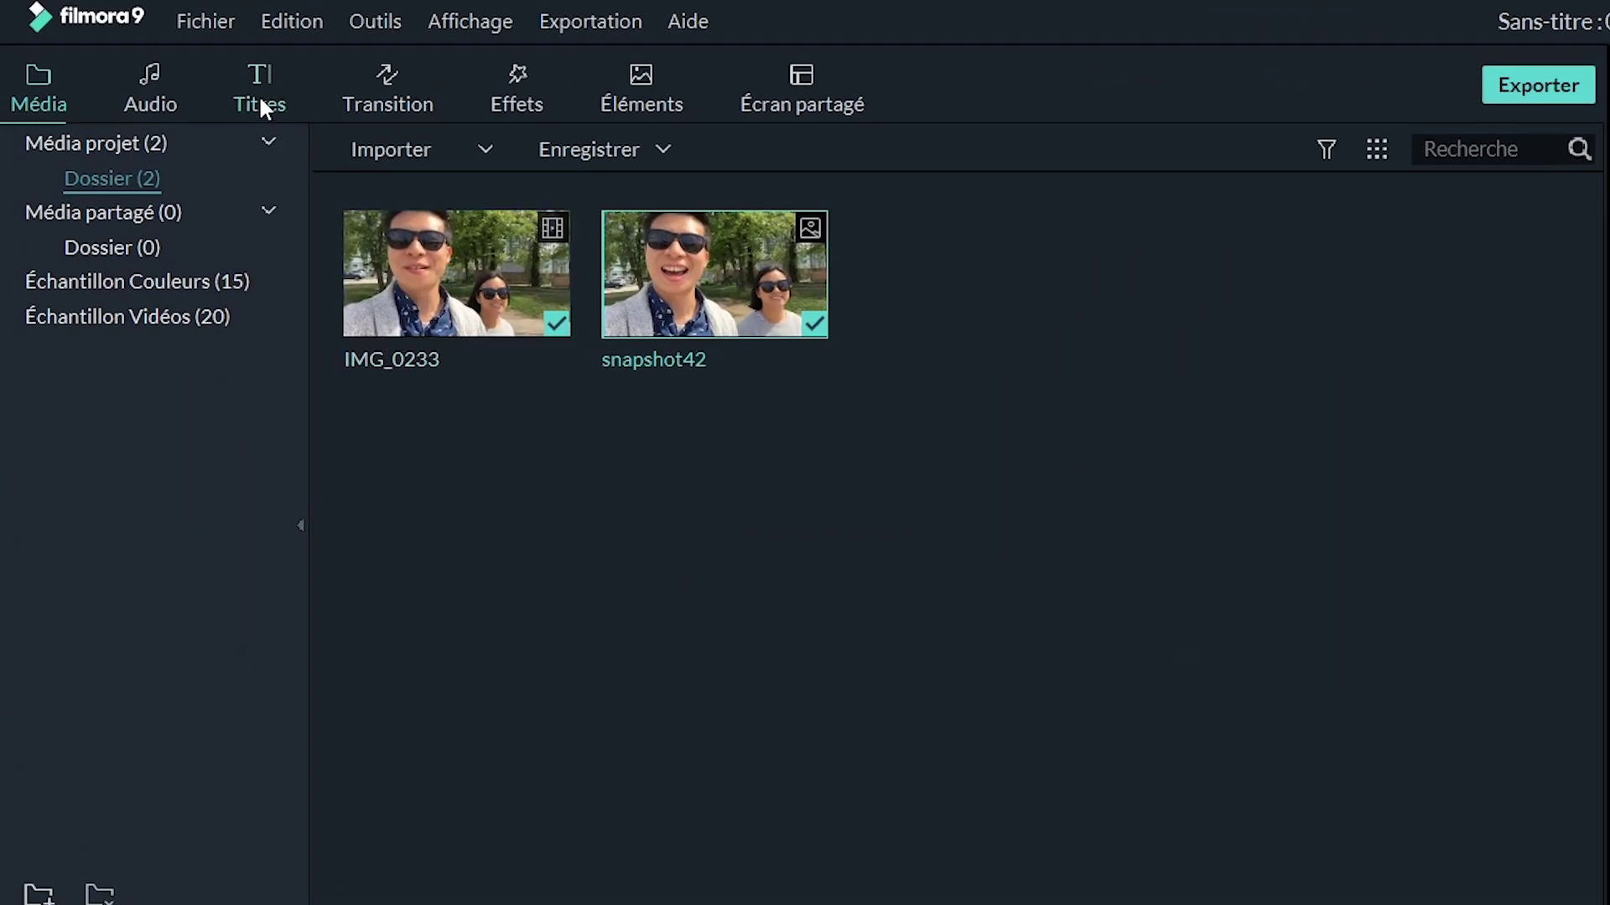
pyautogui.click(260, 99)
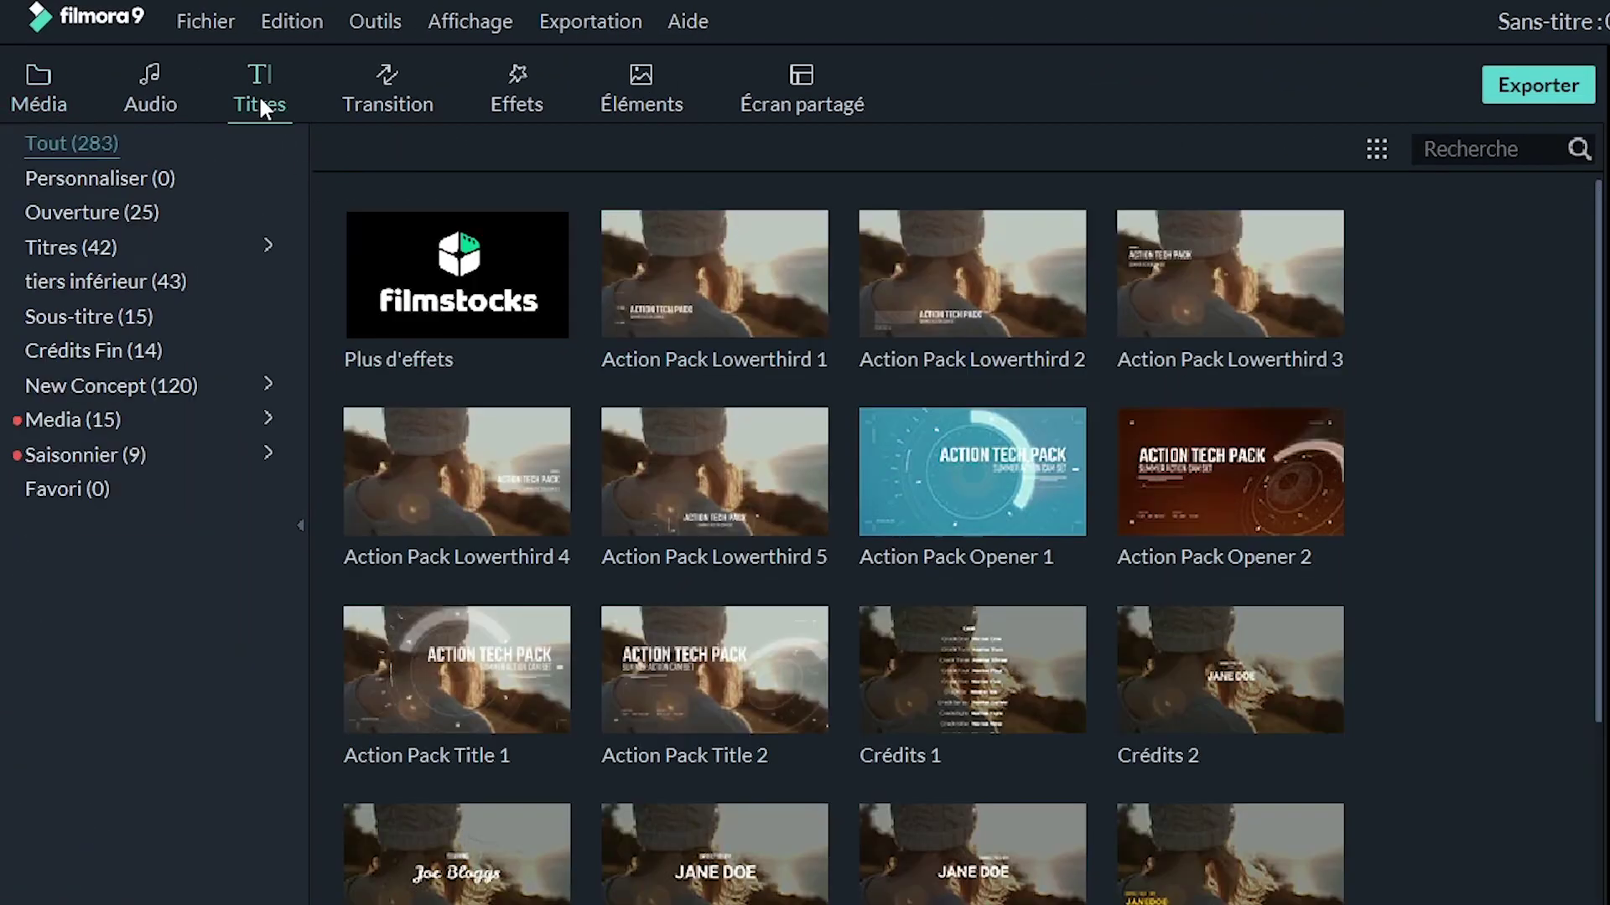
pyautogui.click(85, 254)
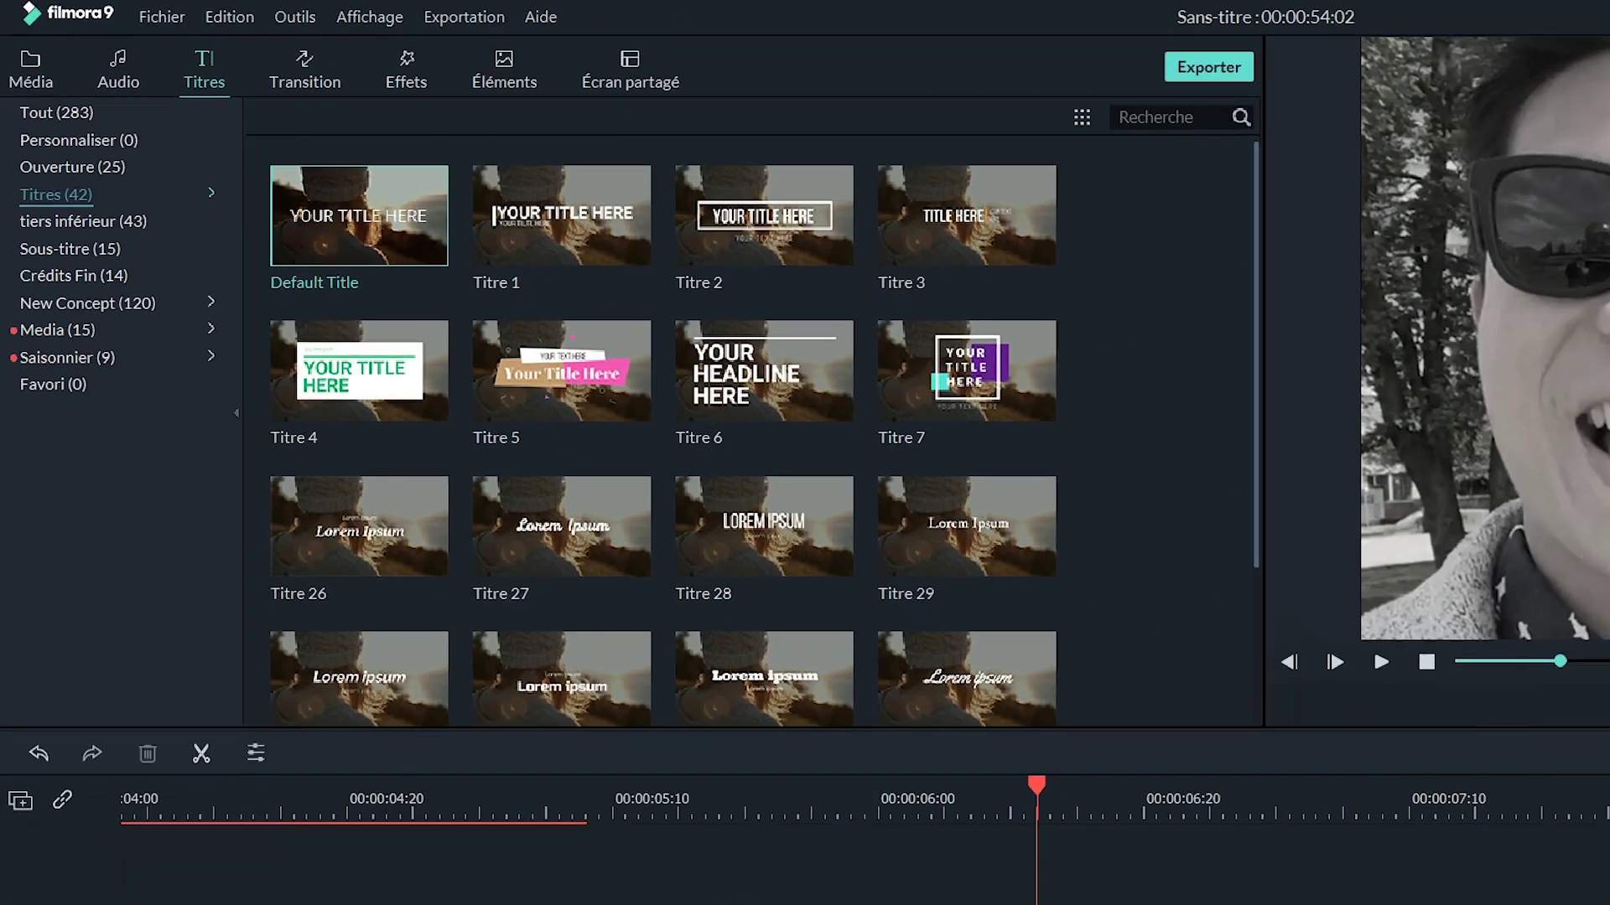
pyautogui.moveTo(359, 215); pyautogui.dragTo(480, 709)
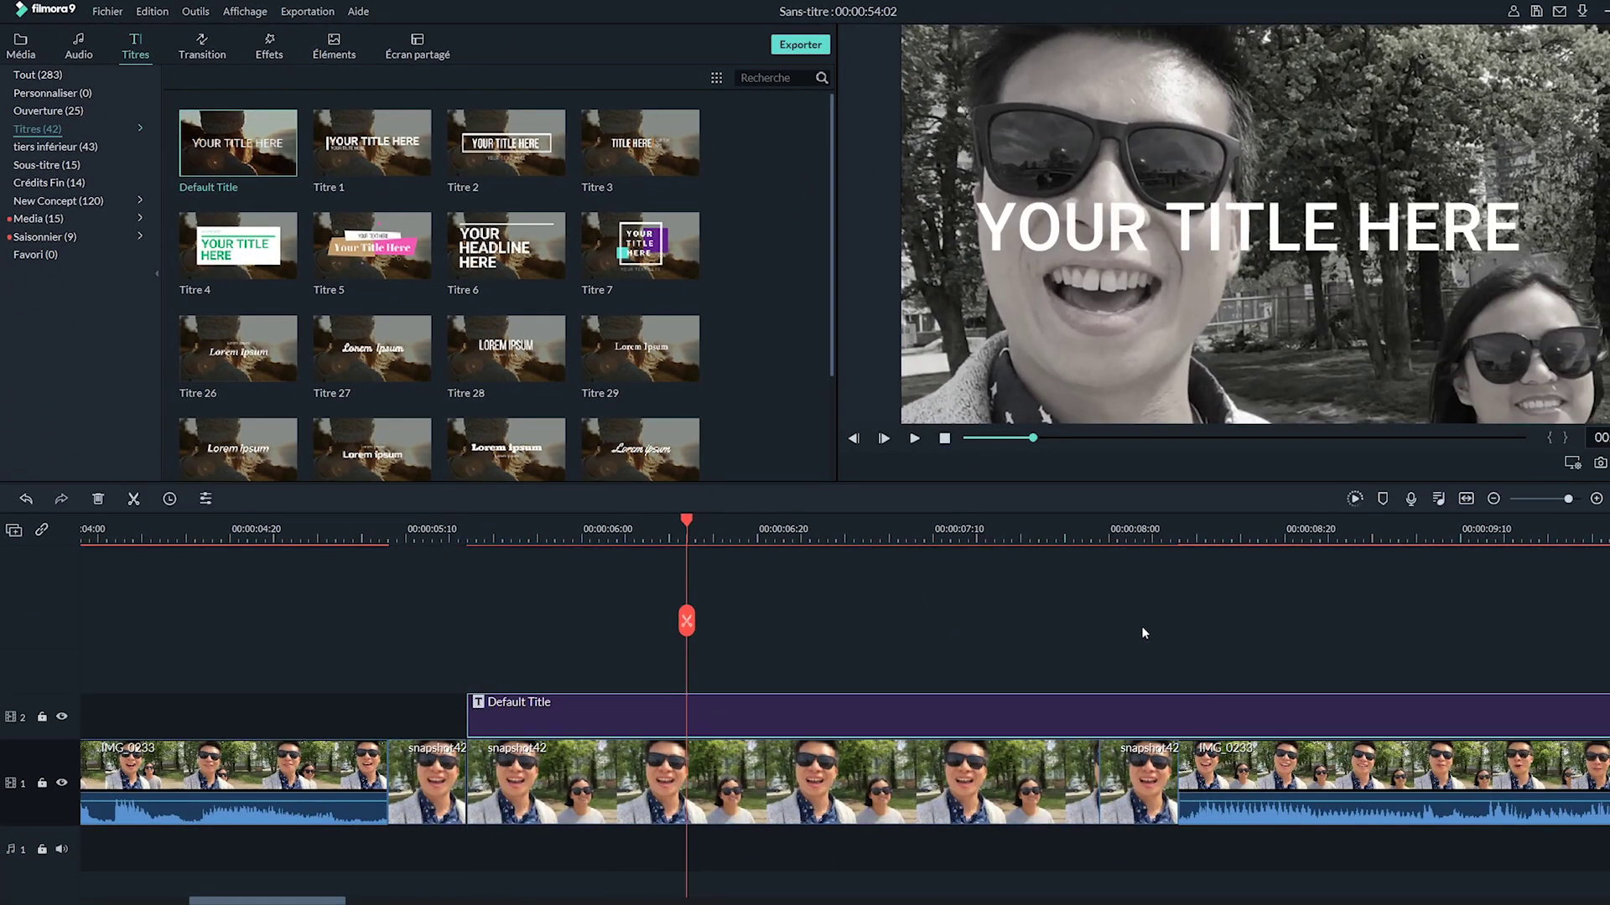
# Split the title just after the start of the still's last part and delete the excess portion
pyautogui.click(1099, 547)
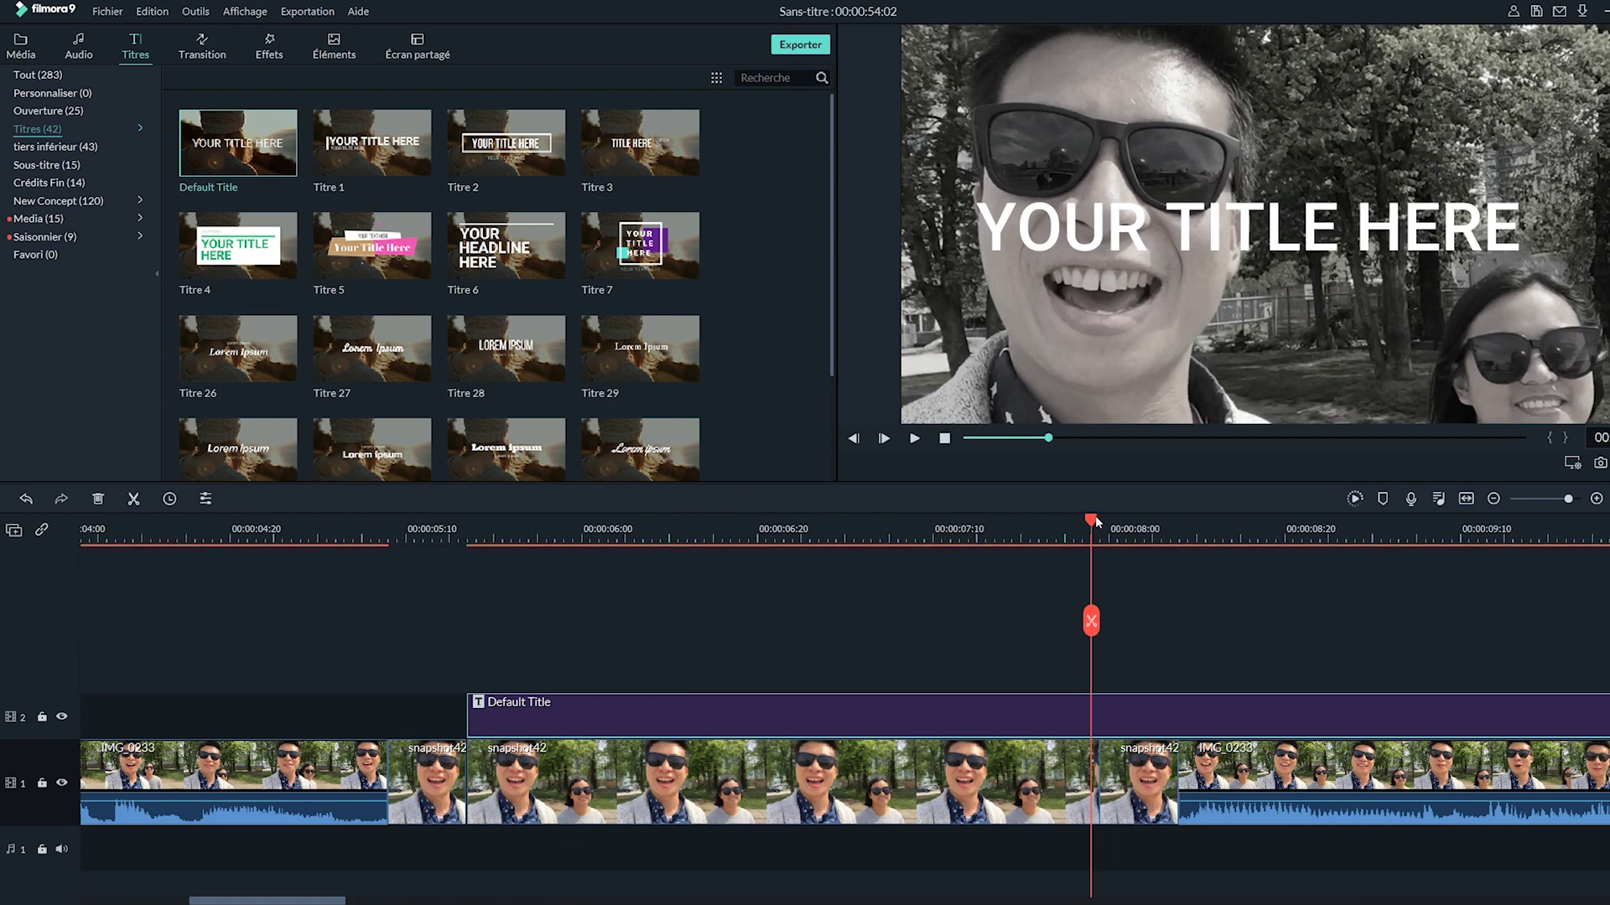
pyautogui.click(1107, 525)
pyautogui.click(1108, 621)
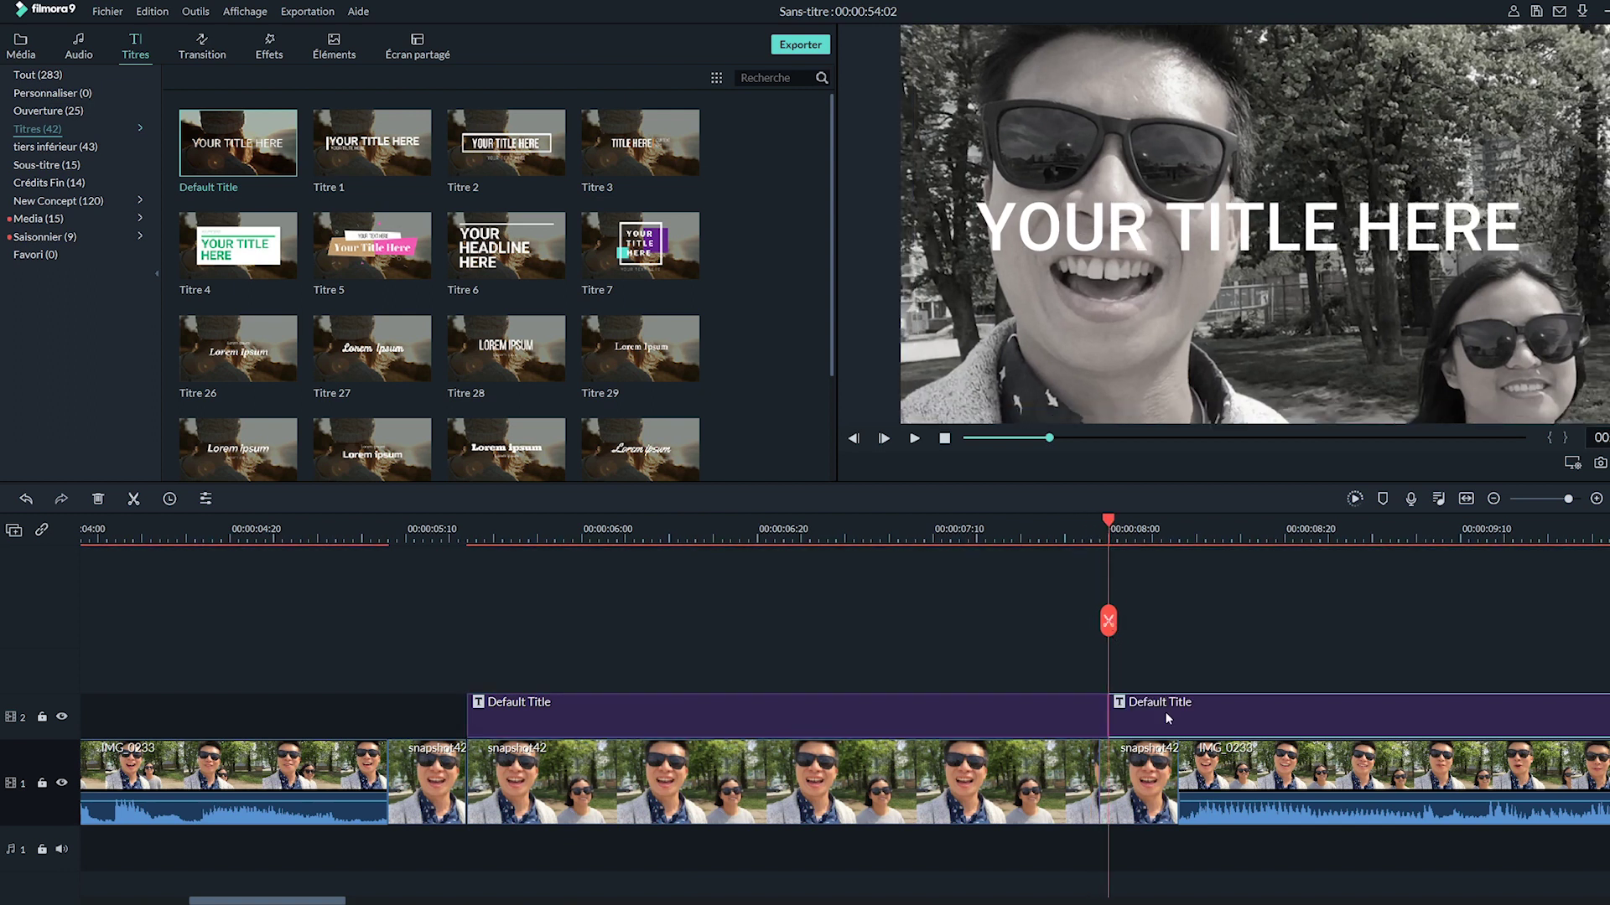
pyautogui.click(98, 501)
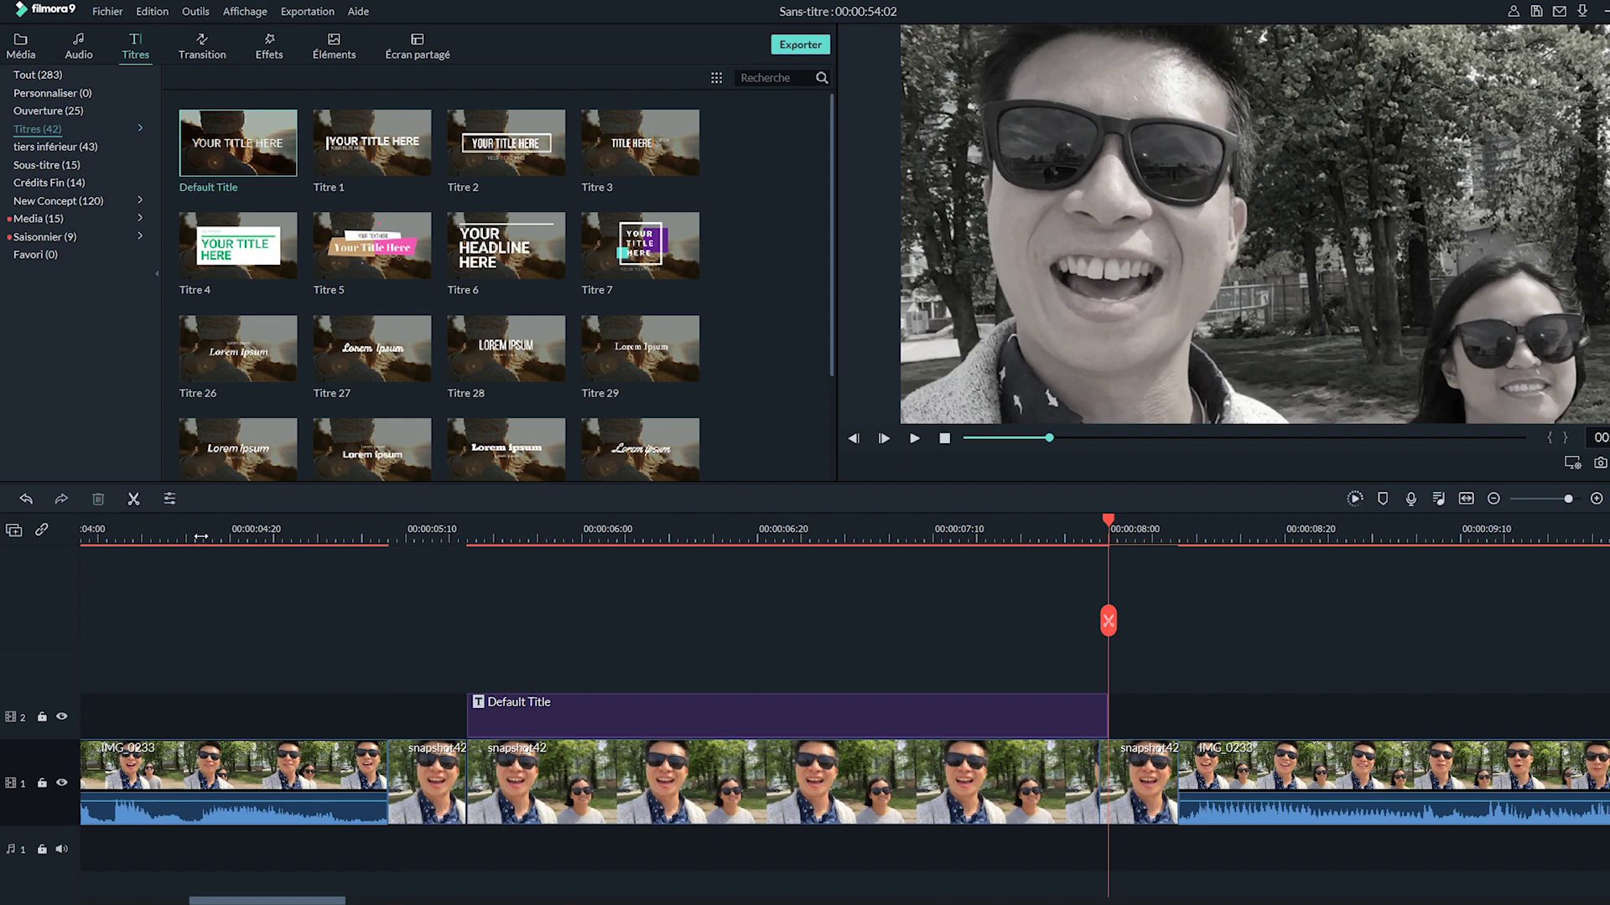
# Open the title in advanced text editing and replace its placeholder text with the man's first name
pyautogui.click(463, 534)
pyautogui.moveTo(464, 534); pyautogui.dragTo(493, 523)
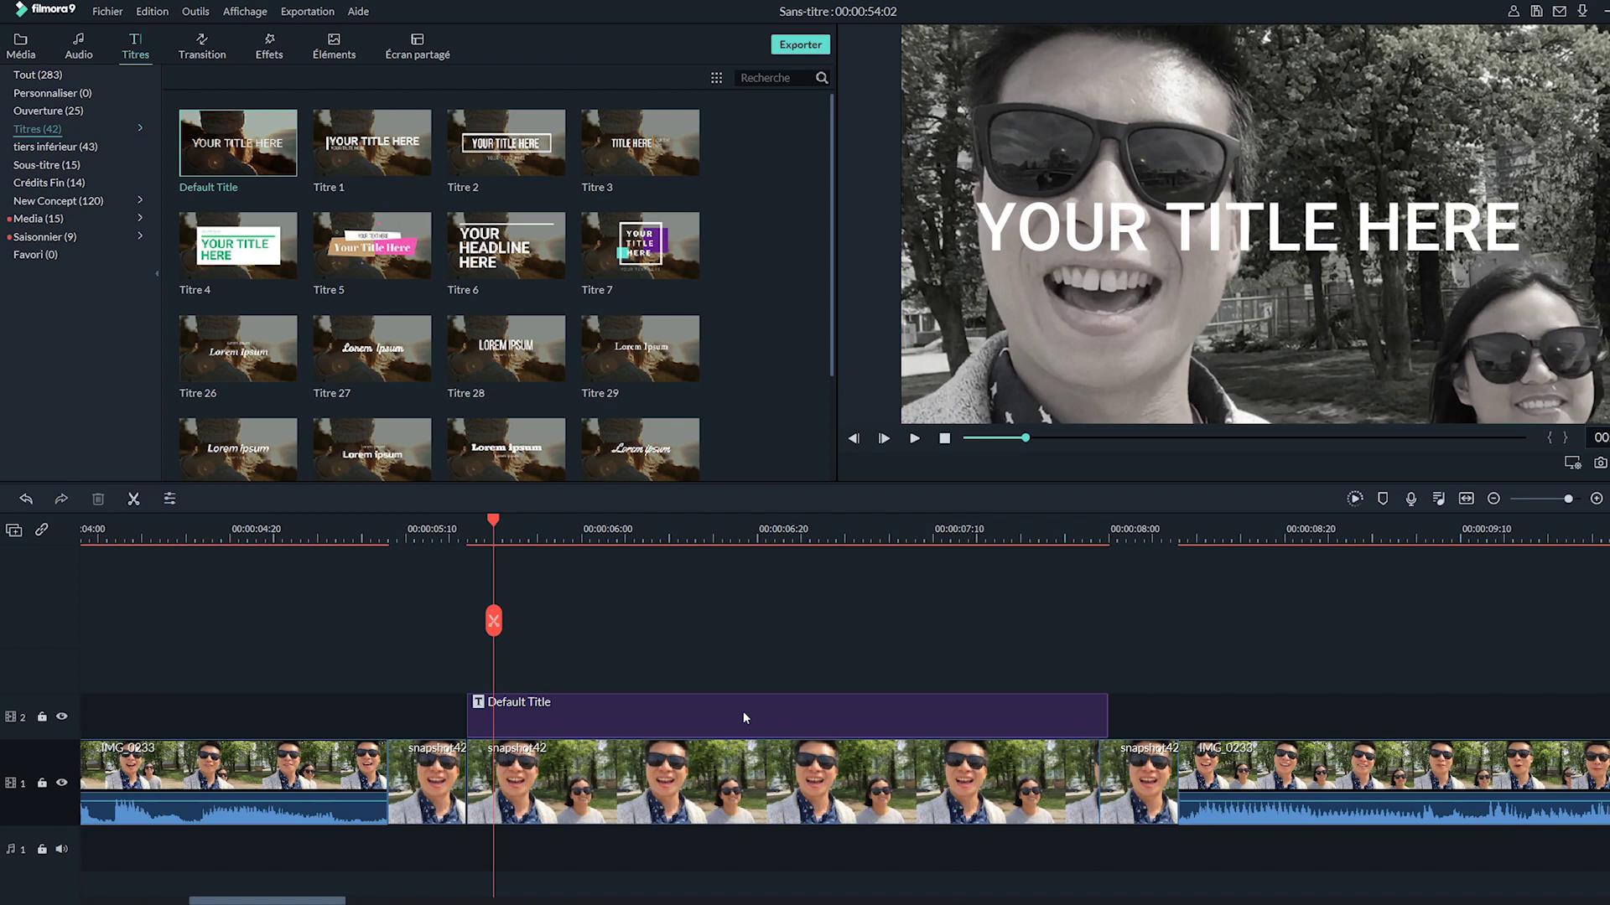
pyautogui.doubleClick(704, 723)
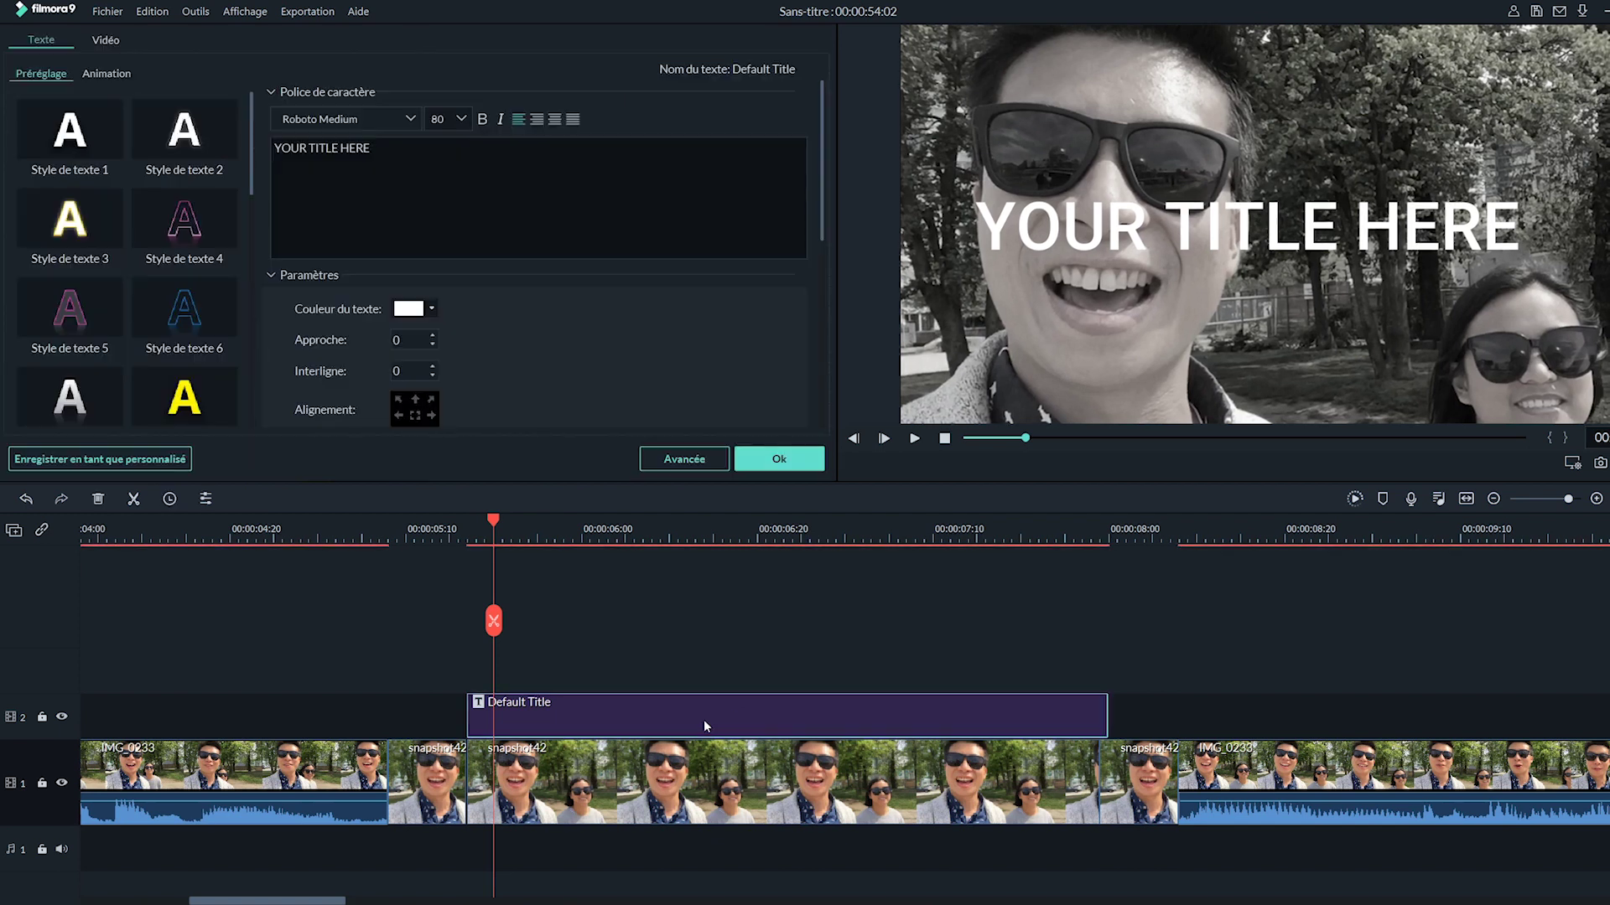
pyautogui.click(684, 462)
pyautogui.scroll(3, 813, 214)
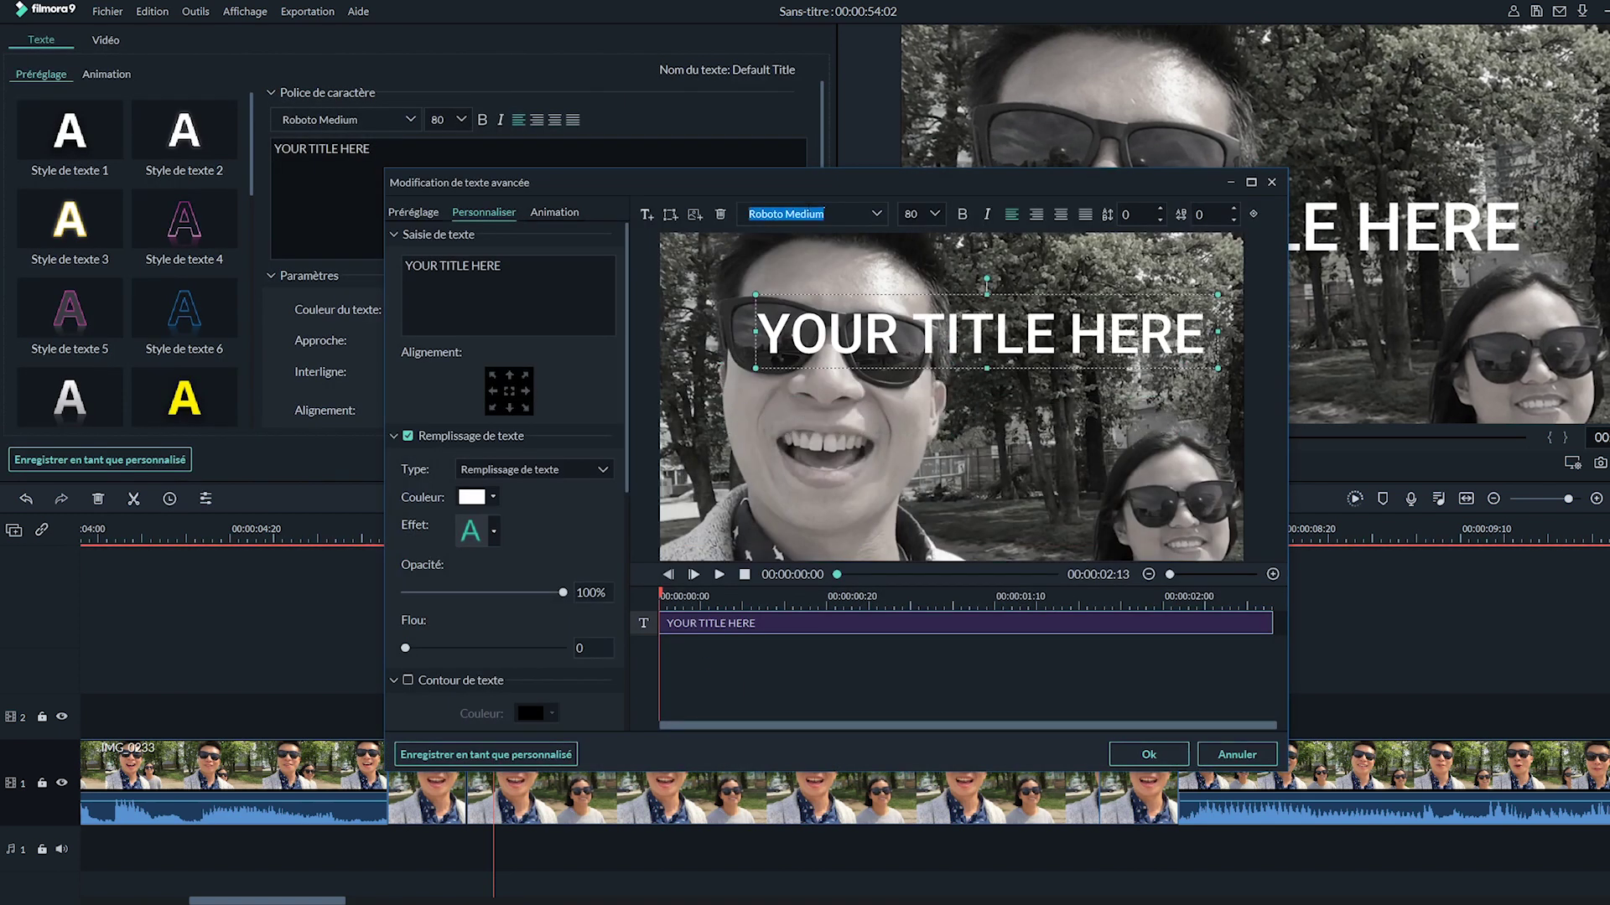
pyautogui.doubleClick(895, 344)
pyautogui.hotkey('ctrl', 'a')
pyautogui.write('Elliot')
# Format the name in italic Mark Pro Heavy at size 90 and move it over the trees beside the man's face
pyautogui.click(927, 216)
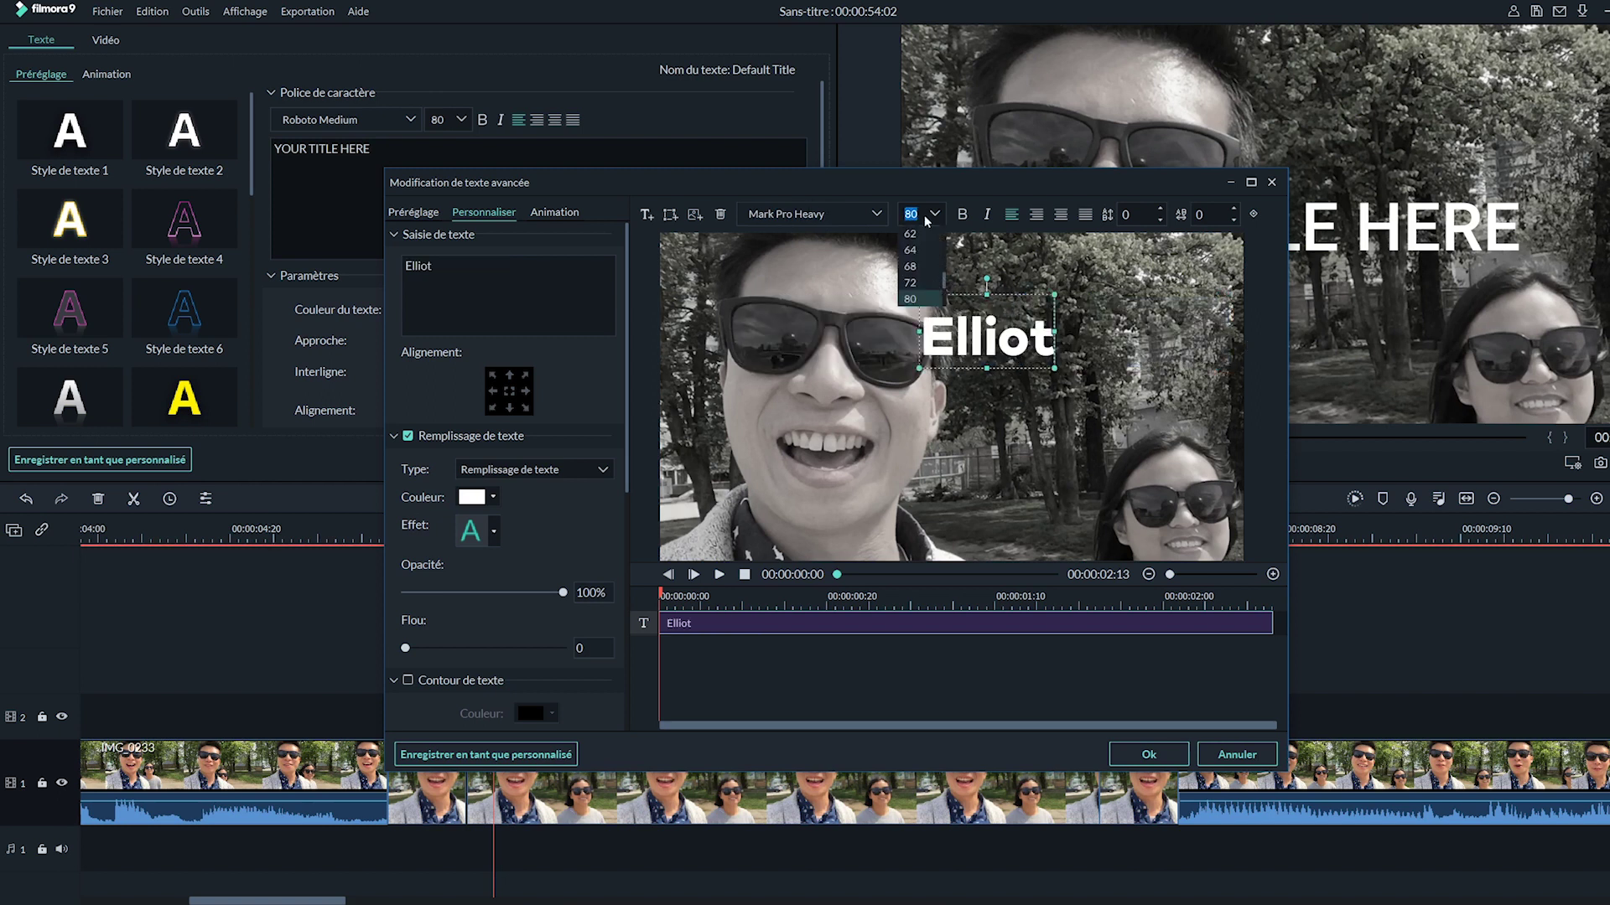
pyautogui.scroll(-1, 926, 220)
pyautogui.click(986, 214)
pyautogui.click(996, 375)
pyautogui.moveTo(995, 375); pyautogui.dragTo(1106, 375)
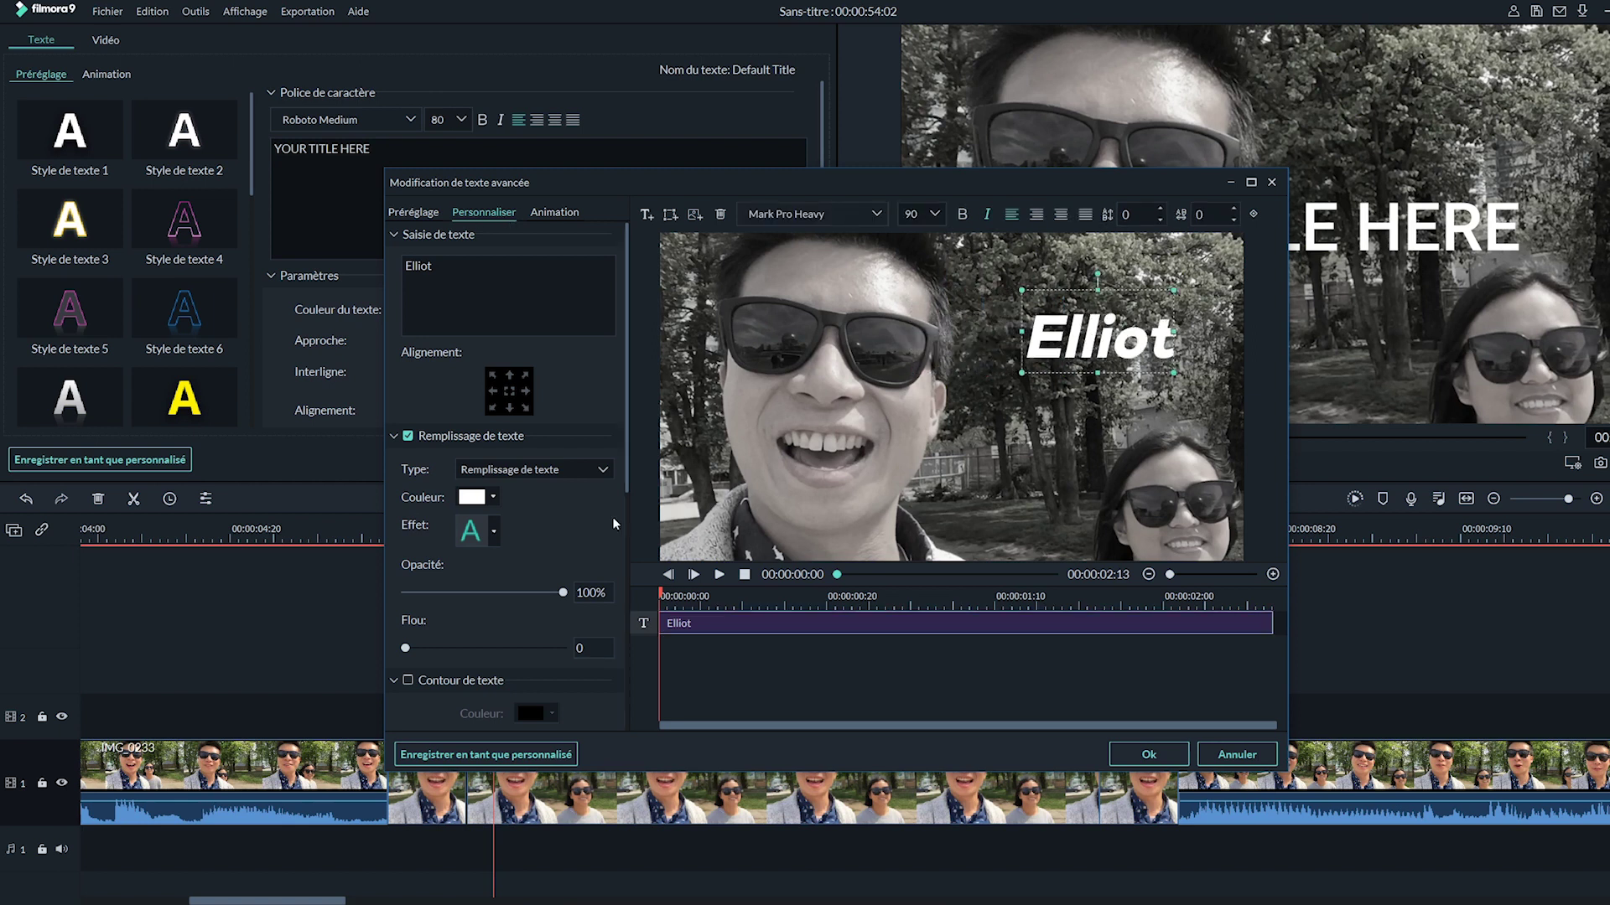
# Enable the text outline for the name and color it red
pyautogui.click(407, 680)
pyautogui.click(536, 714)
pyautogui.click(571, 788)
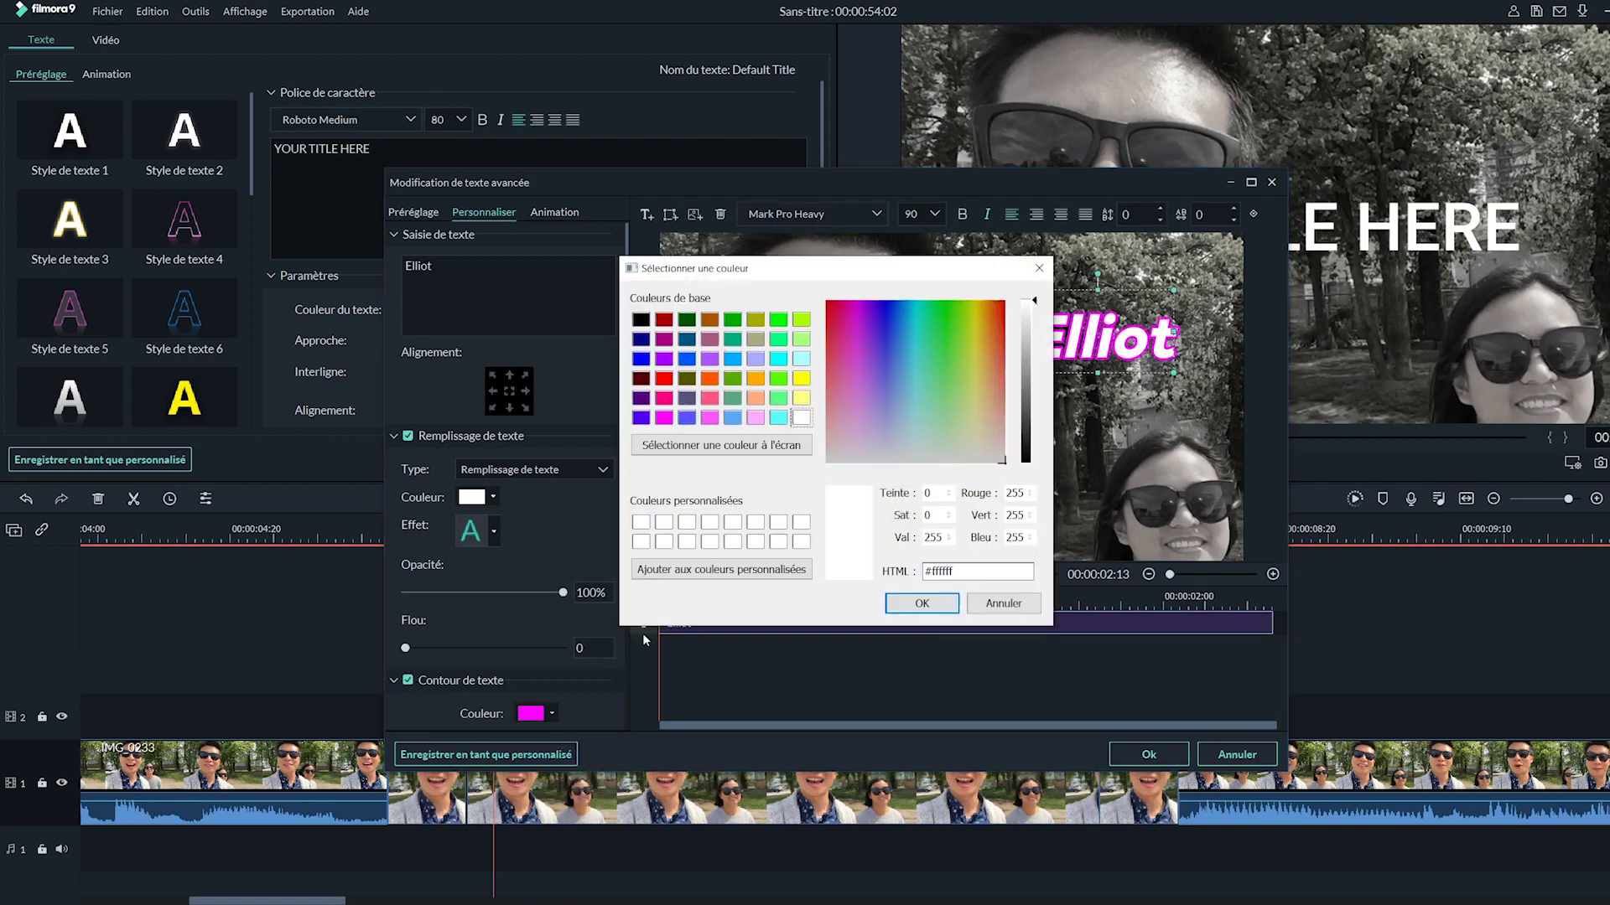
pyautogui.click(922, 604)
pyautogui.click(870, 692)
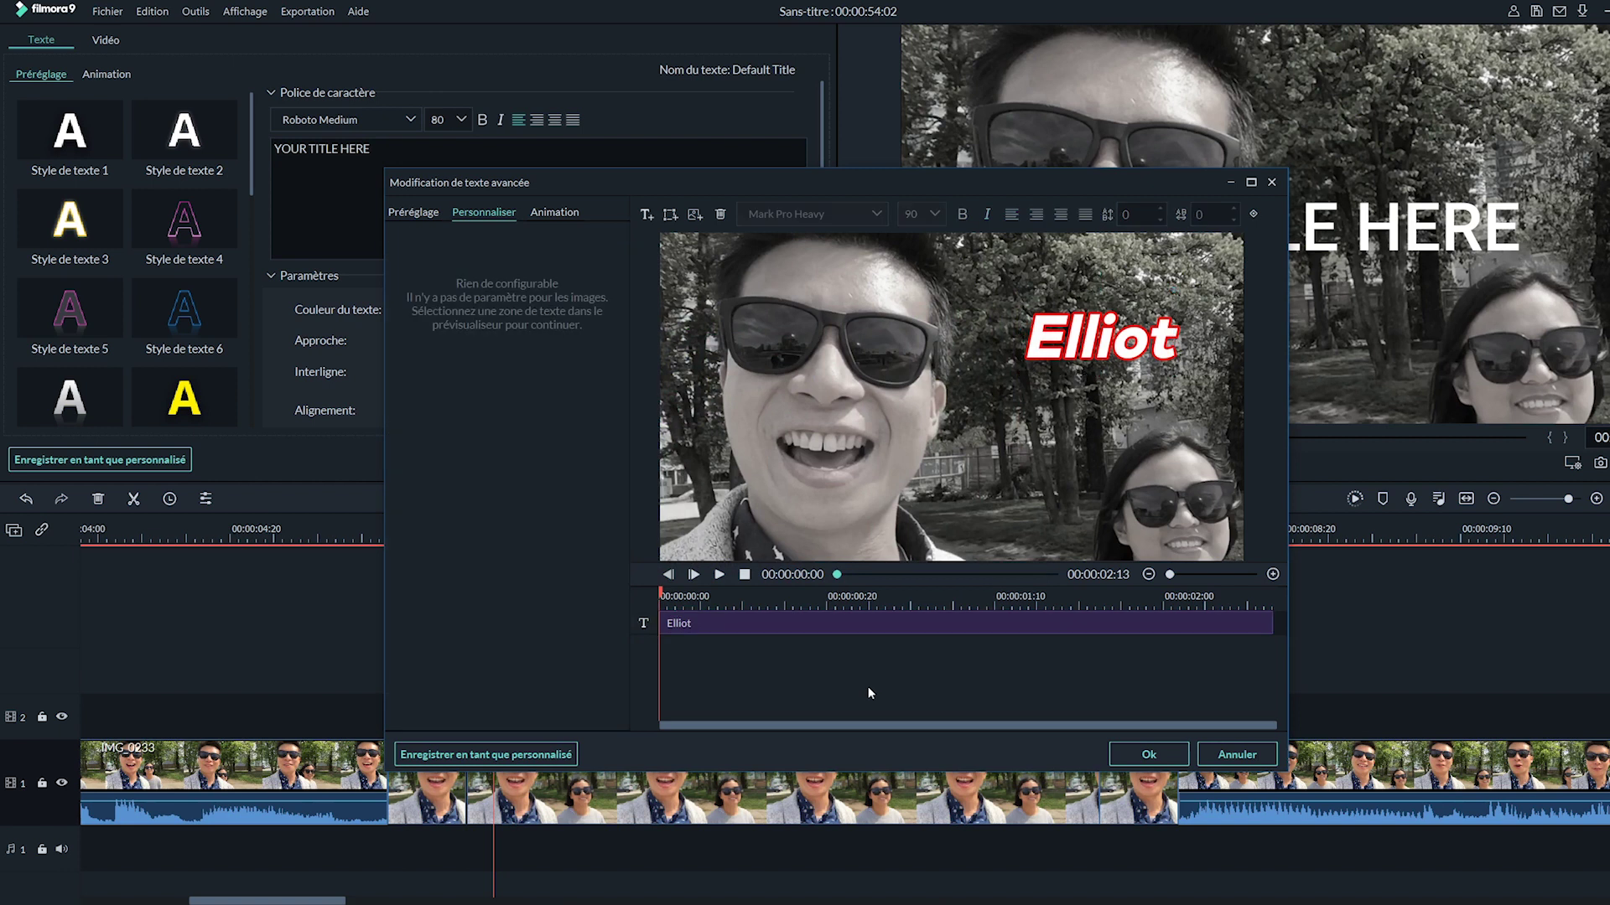
# Apply the "Vers la gauche 1" animation to the name and accept the advanced text changes
pyautogui.click(555, 213)
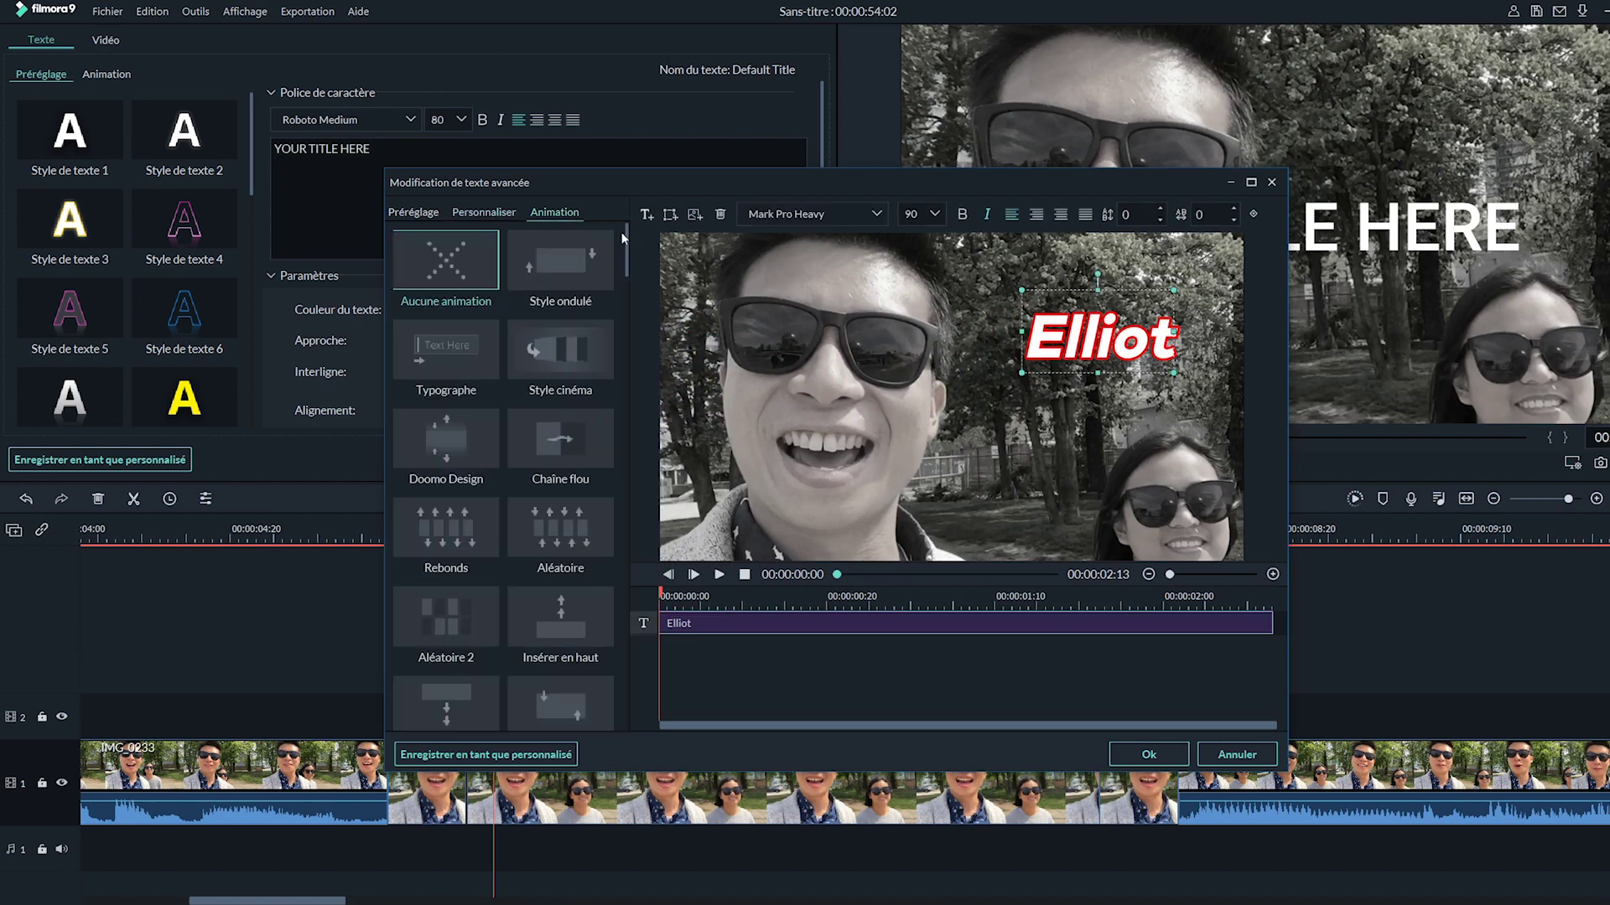
pyautogui.moveTo(626, 250); pyautogui.dragTo(612, 610)
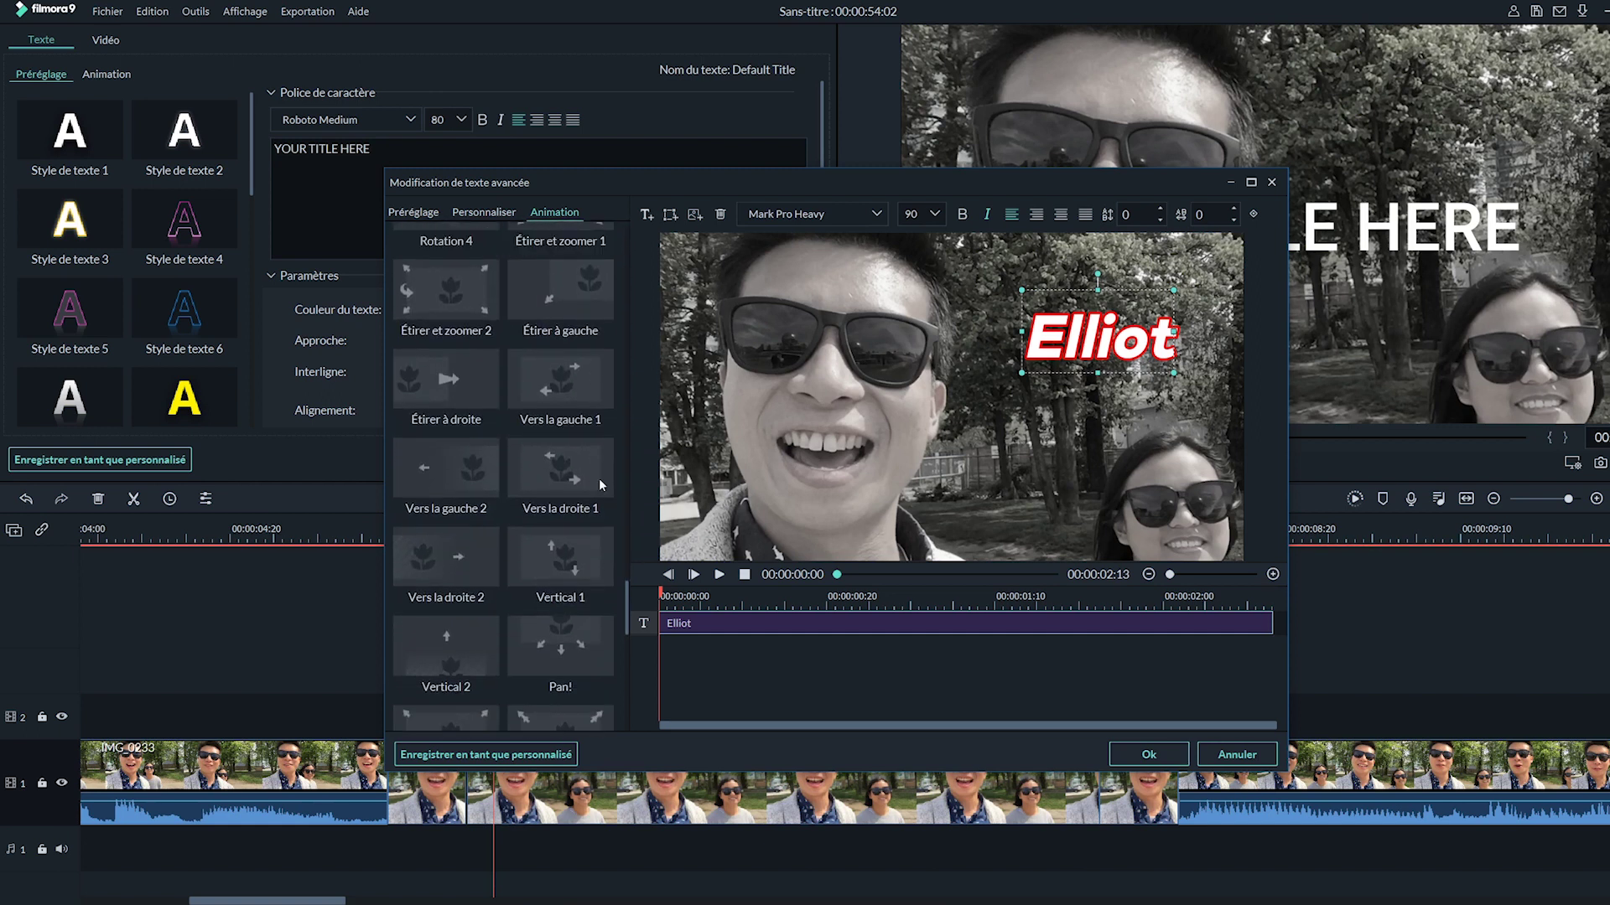
pyautogui.click(567, 391)
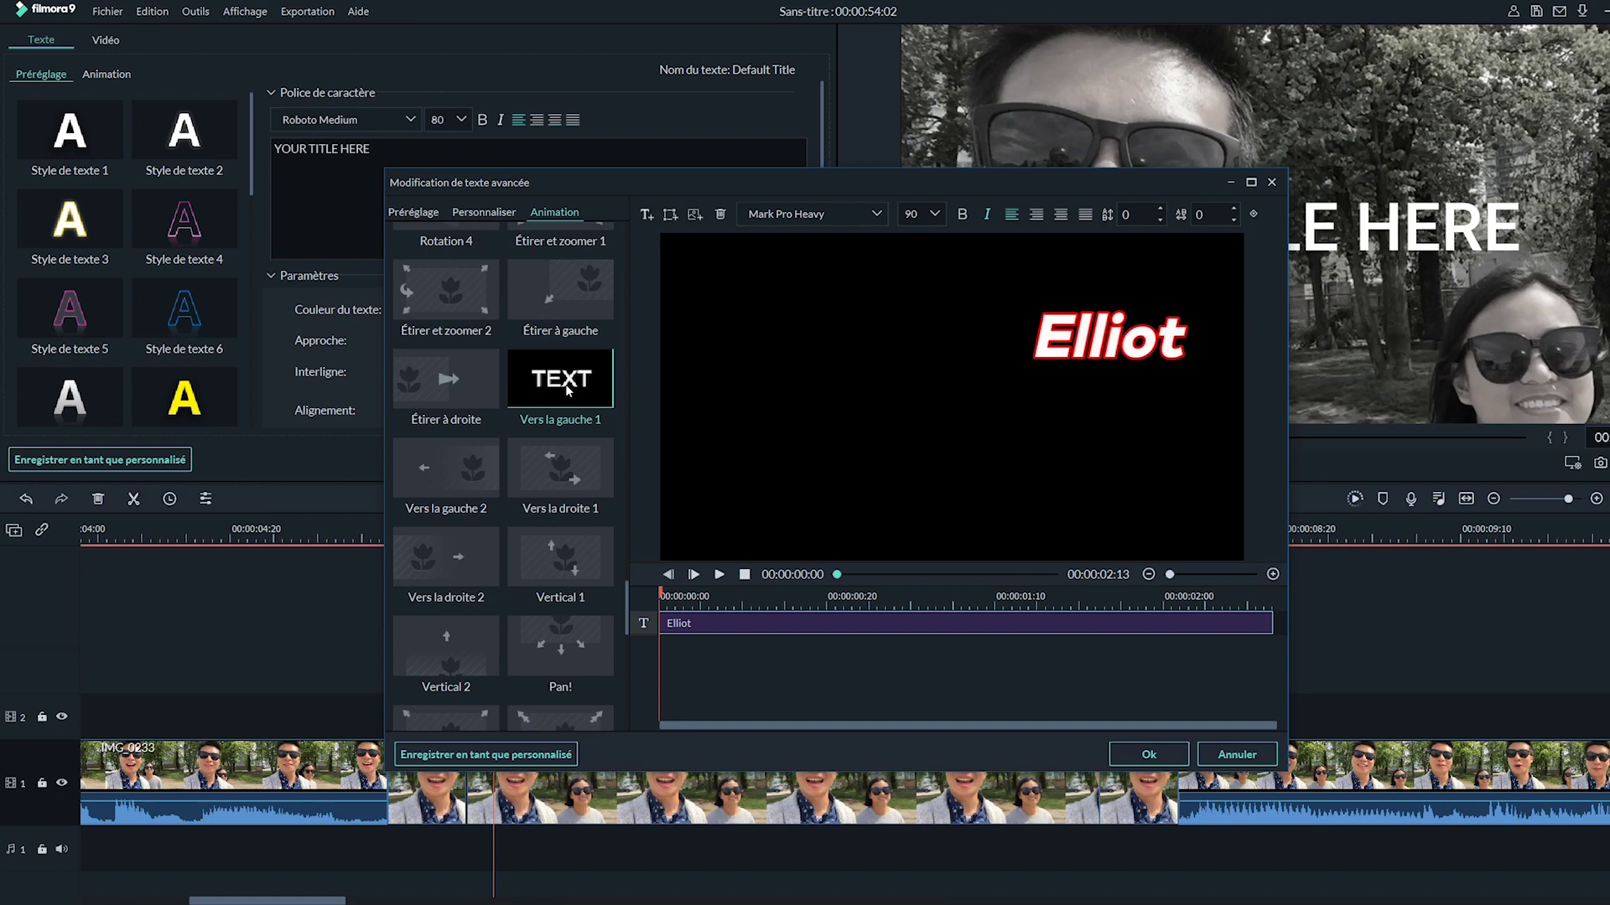
pyautogui.click(1149, 755)
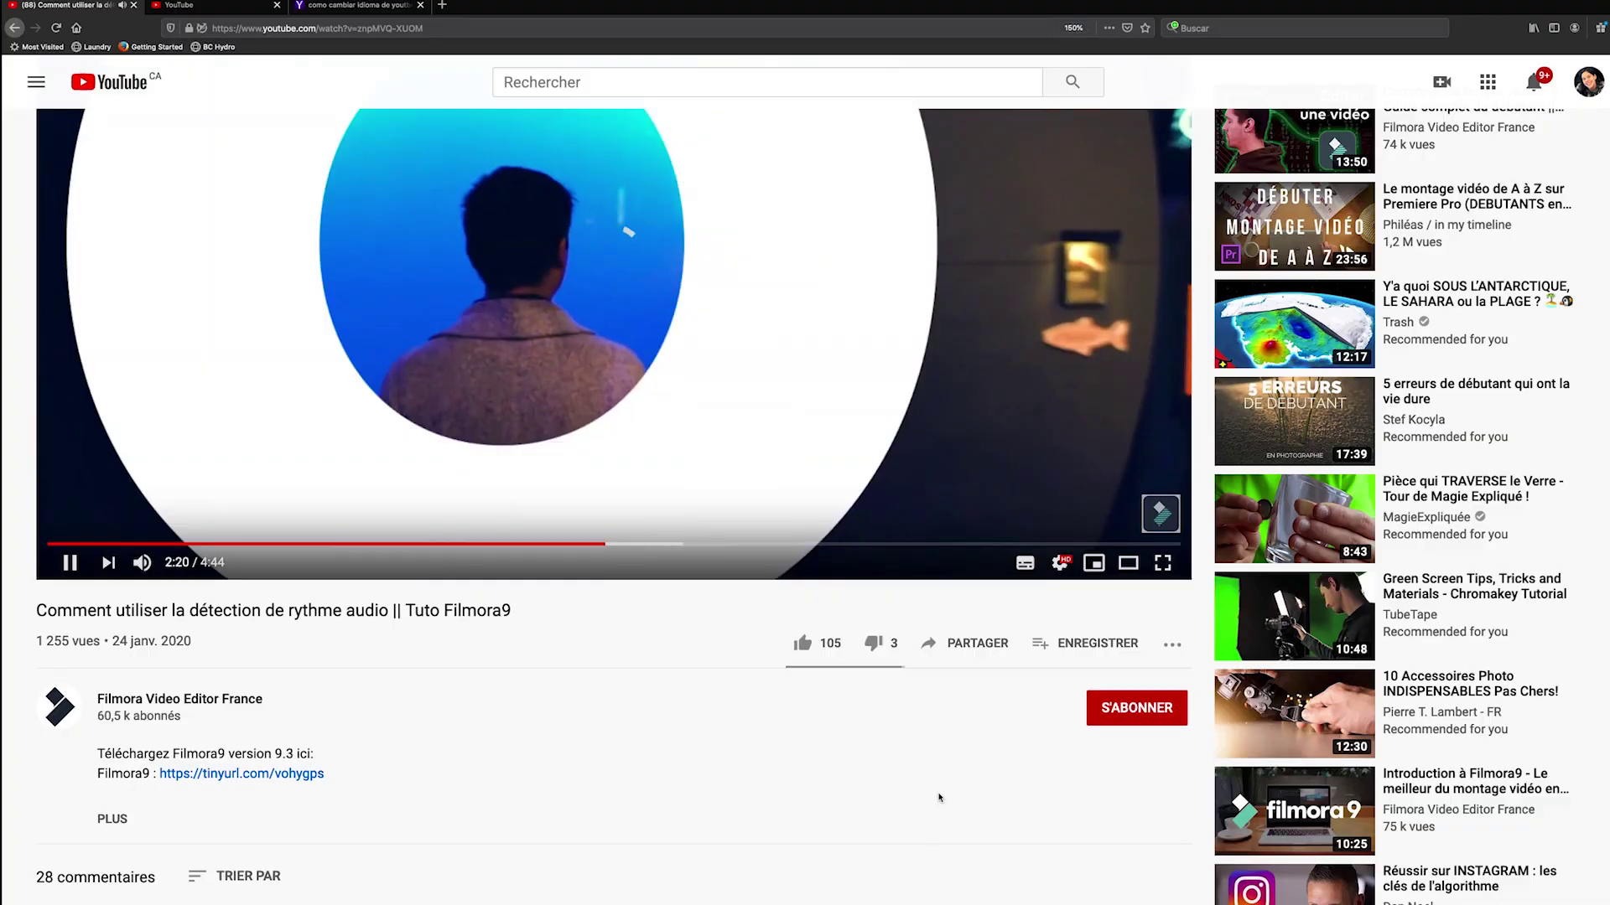
# Switch to YouTube and like the Filmora9 tutorial video on audio rhythm detection
pyautogui.scroll(-1, 939, 798)
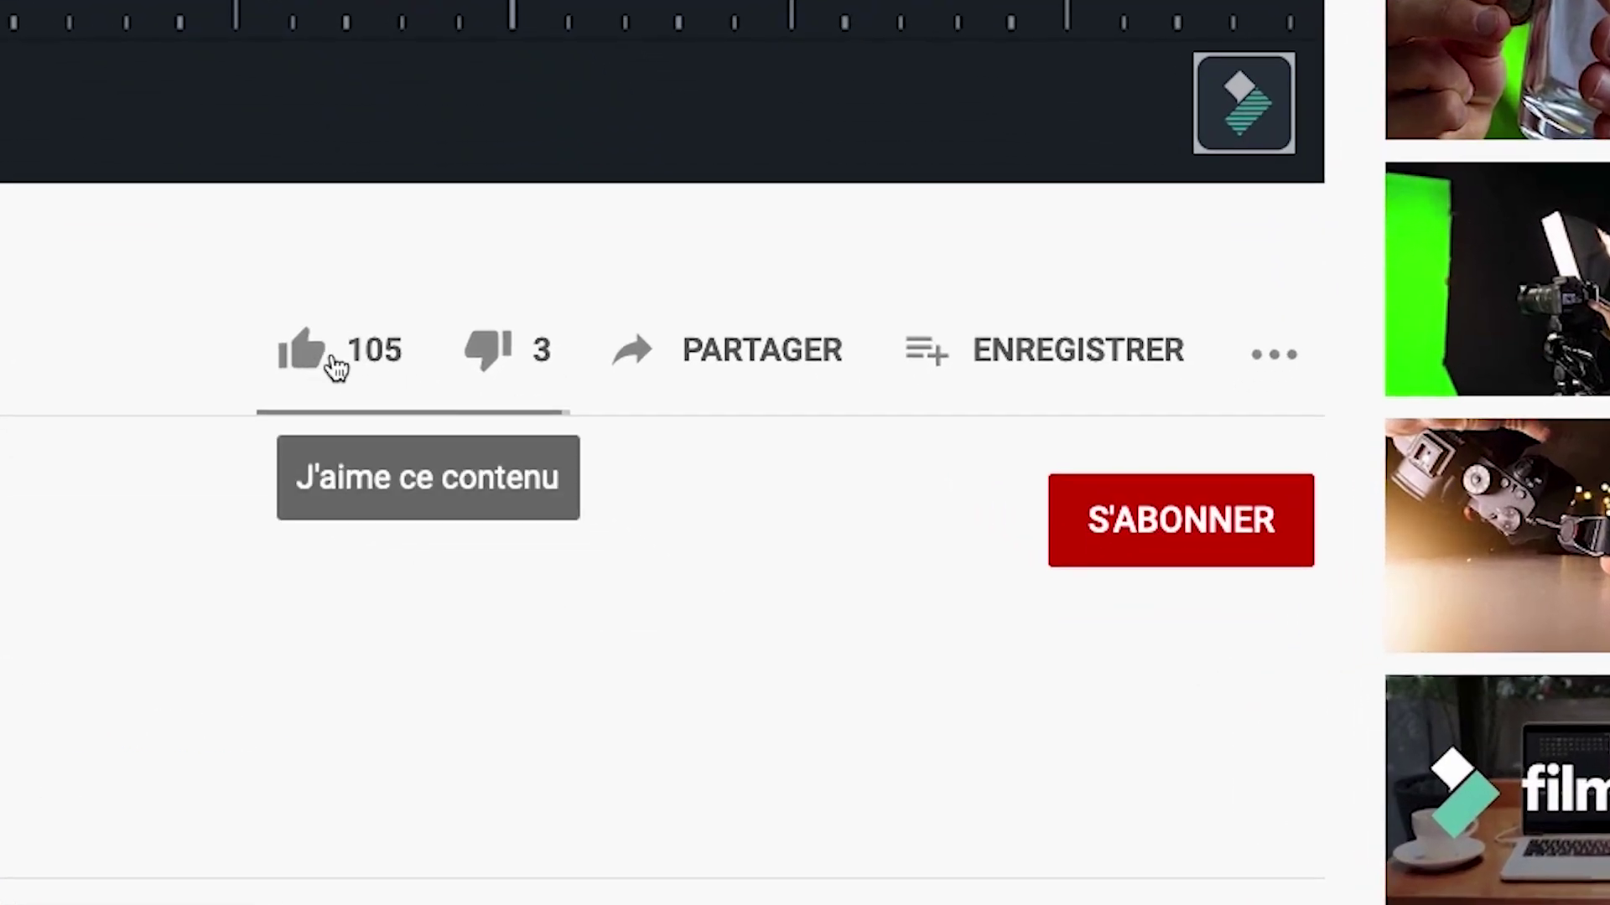
pyautogui.click(302, 352)
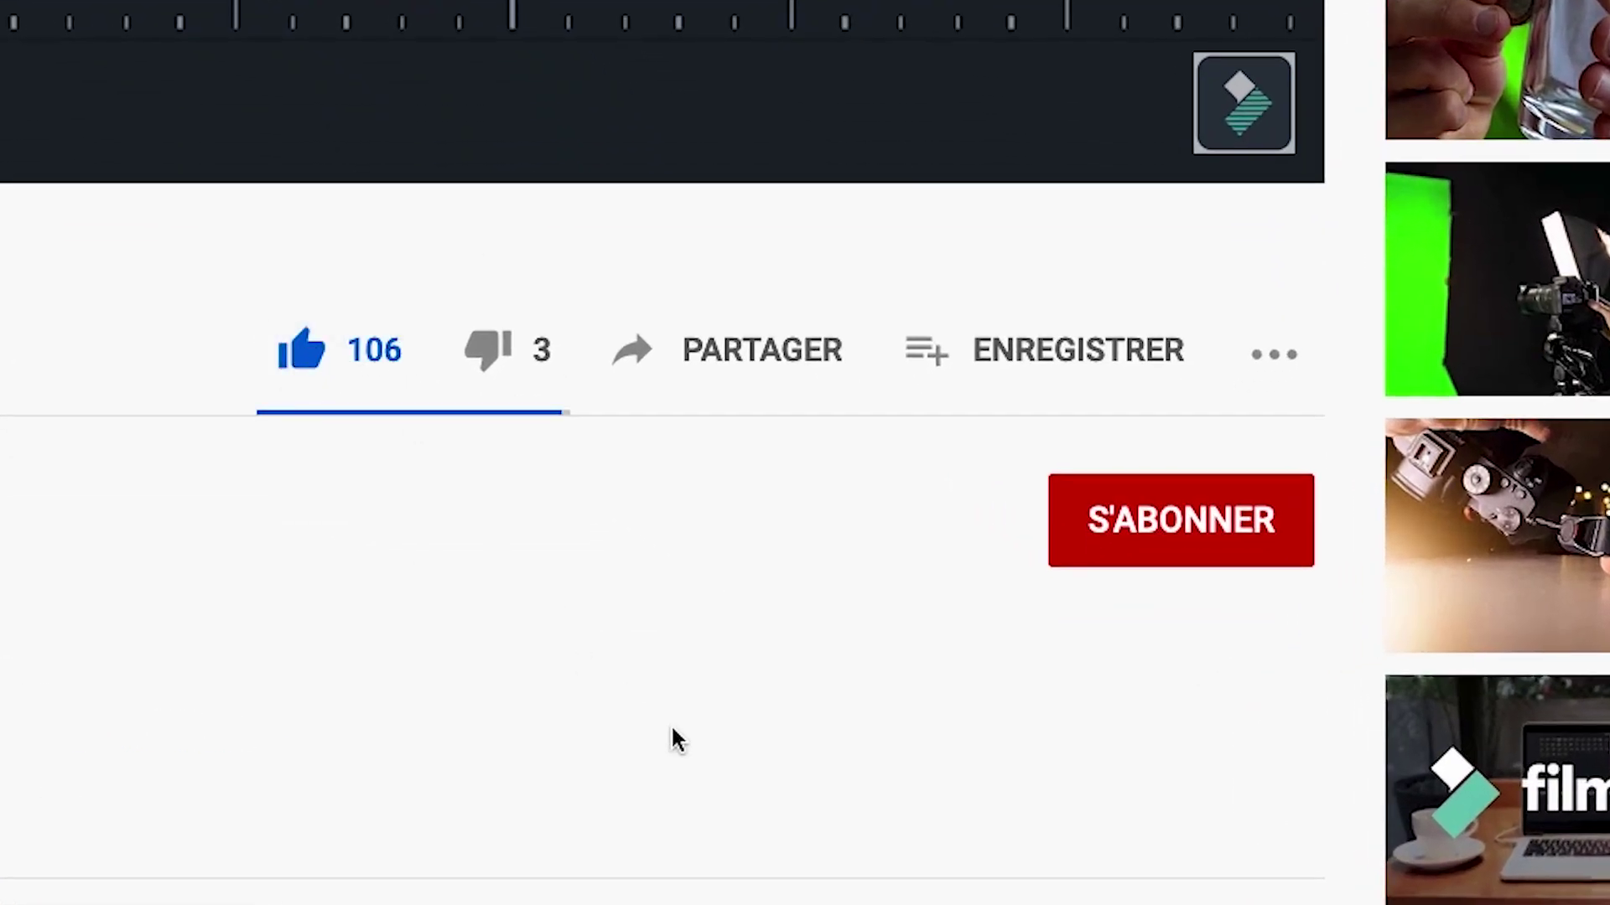